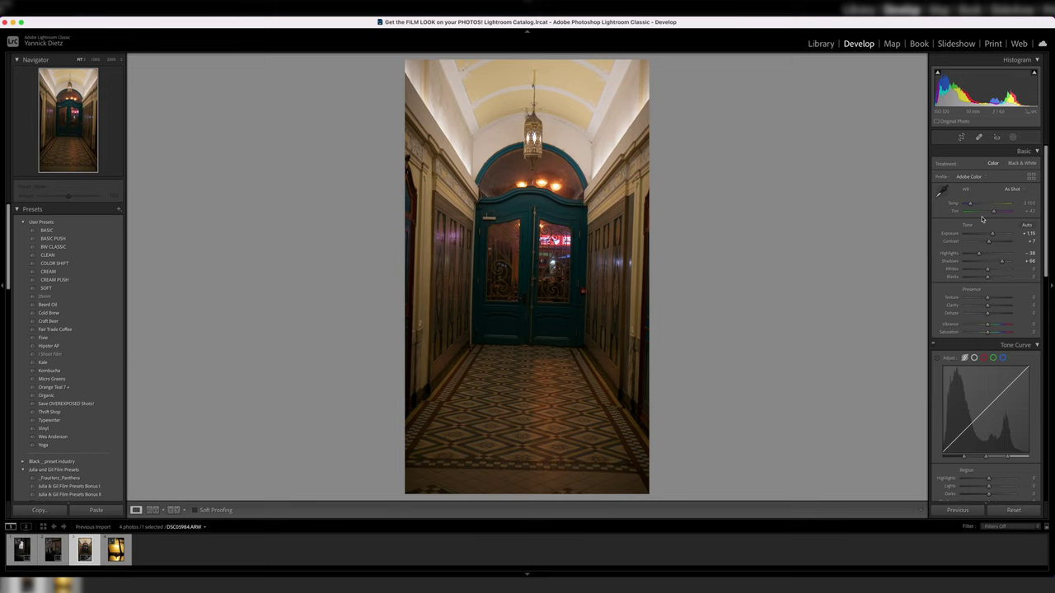
Step: Crop the corridor photo to 4x5, auto-level it by -1.15°, and nudge it slightly down in the frame
key("r")
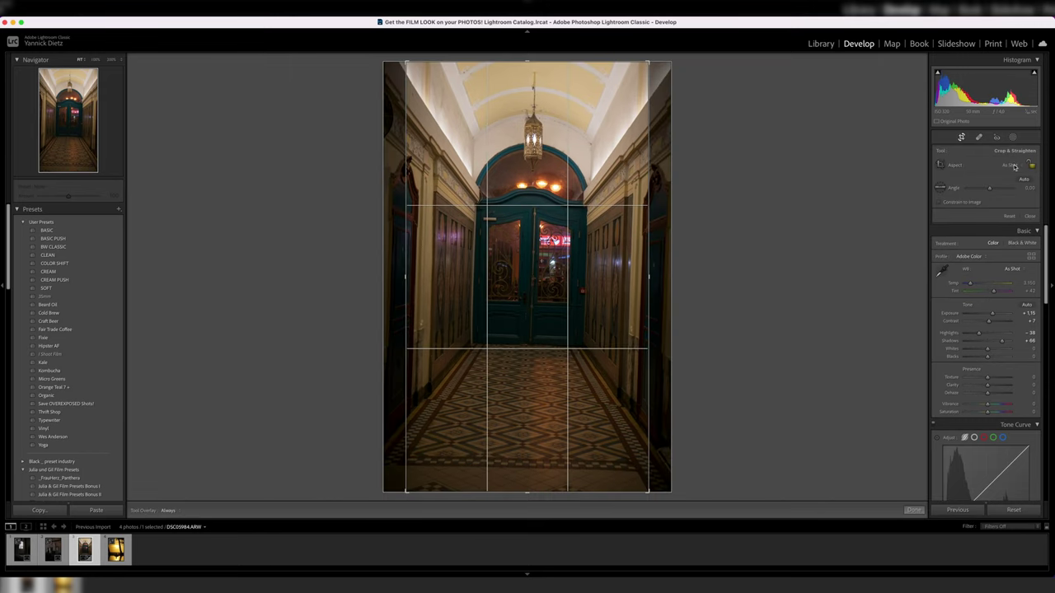
left_click(1013, 166)
left_click(995, 206)
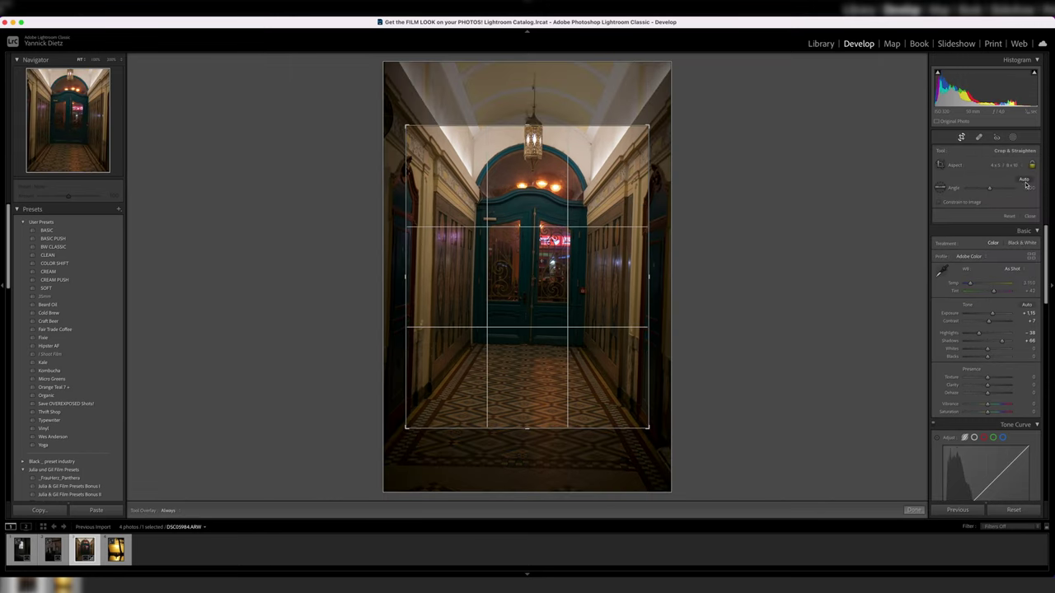
left_click(1024, 181)
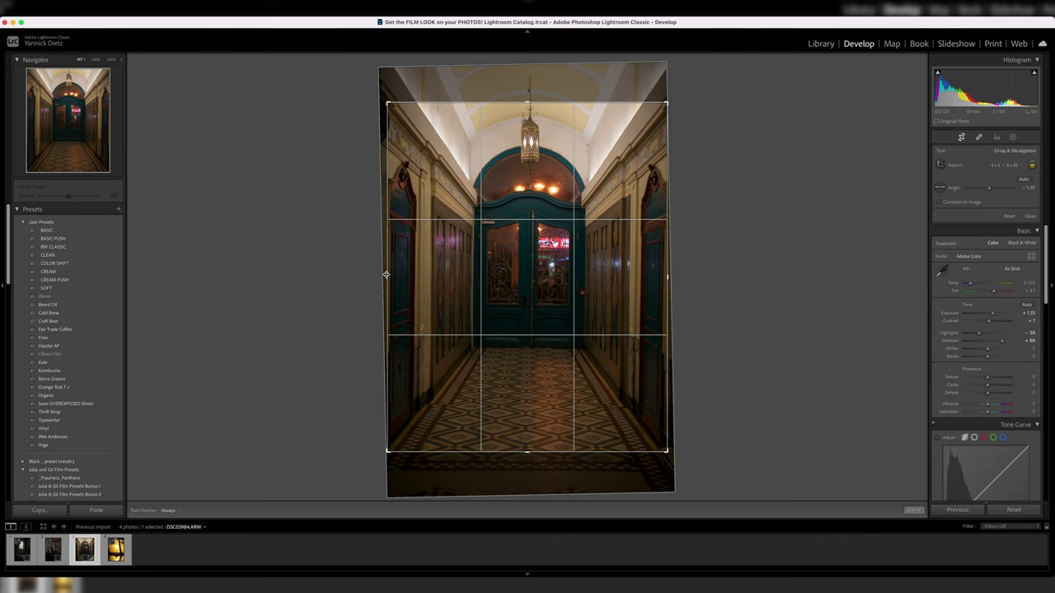
left_click_drag(501, 248, 502, 253)
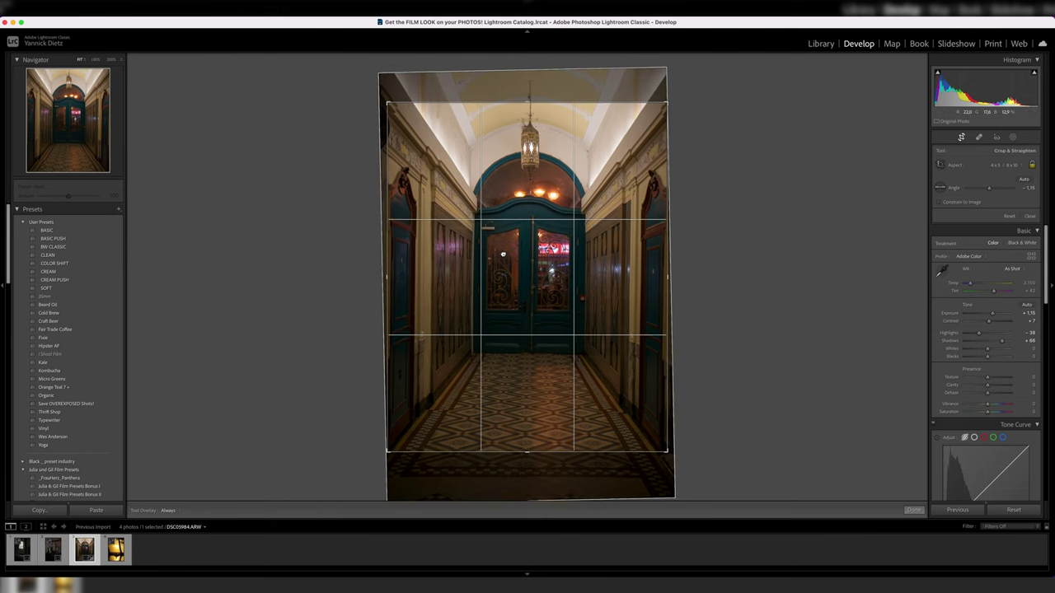
key("Return")
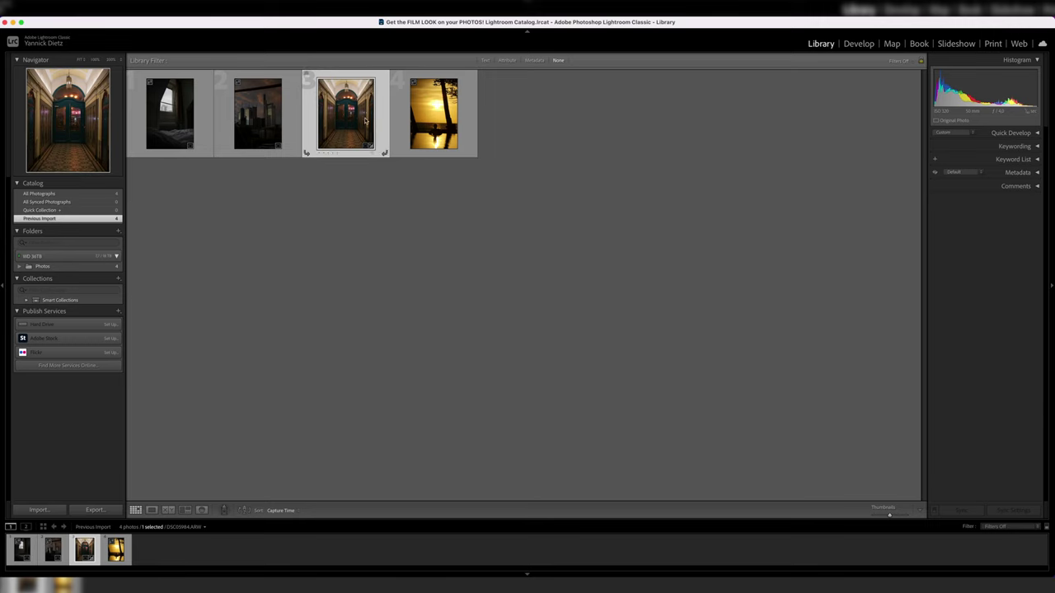
Step: Send a copy of the corridor photo, with its Lightroom adjustments, to Dehancer
right_click(350, 120)
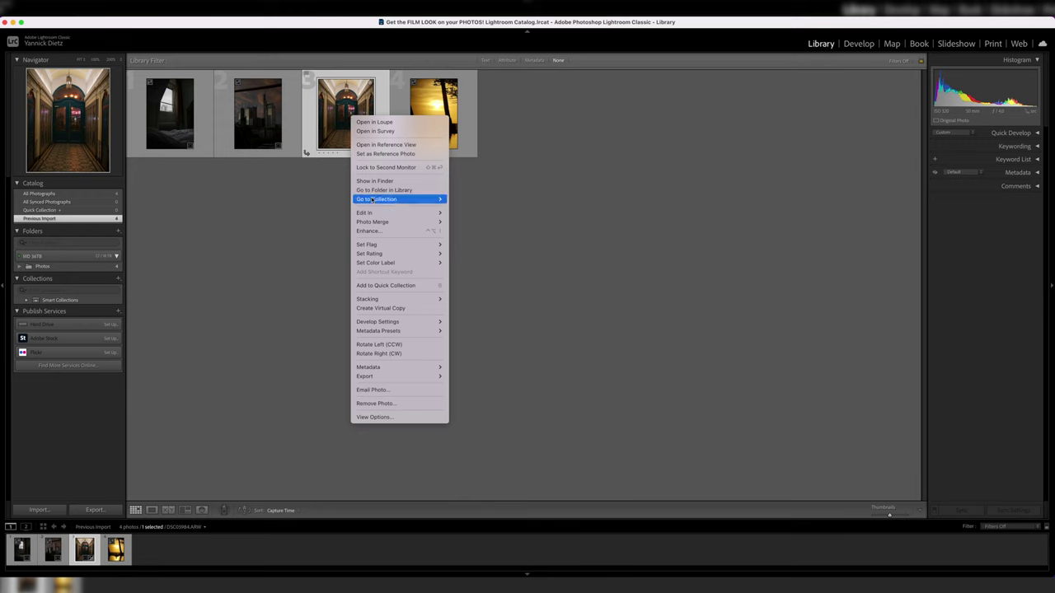
mouse_move(405, 217)
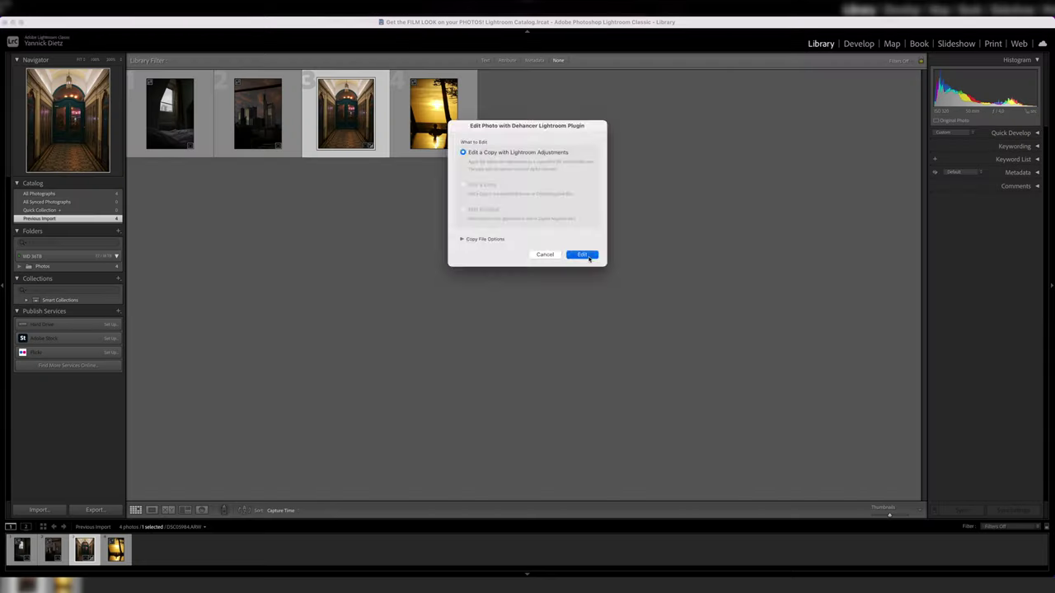
left_click(582, 255)
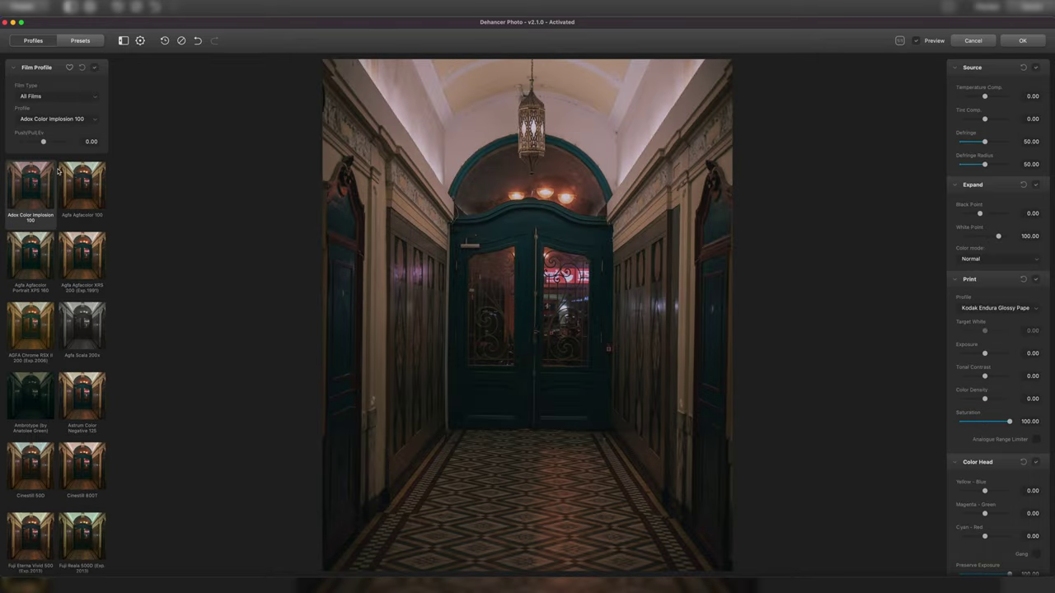
Step: Preview the Fujifilm Instax, Fujicolor Superia 1600 and Astrum Color Negative 125 looks, keeping all film types listed
scroll(59, 209, "down", 10)
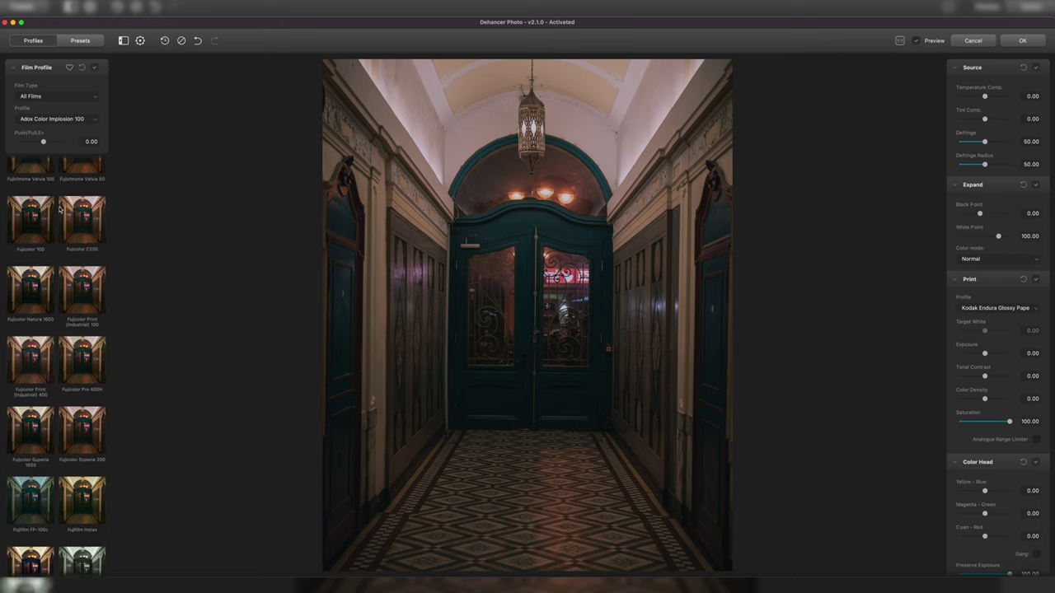
scroll(59, 209, "down", 5)
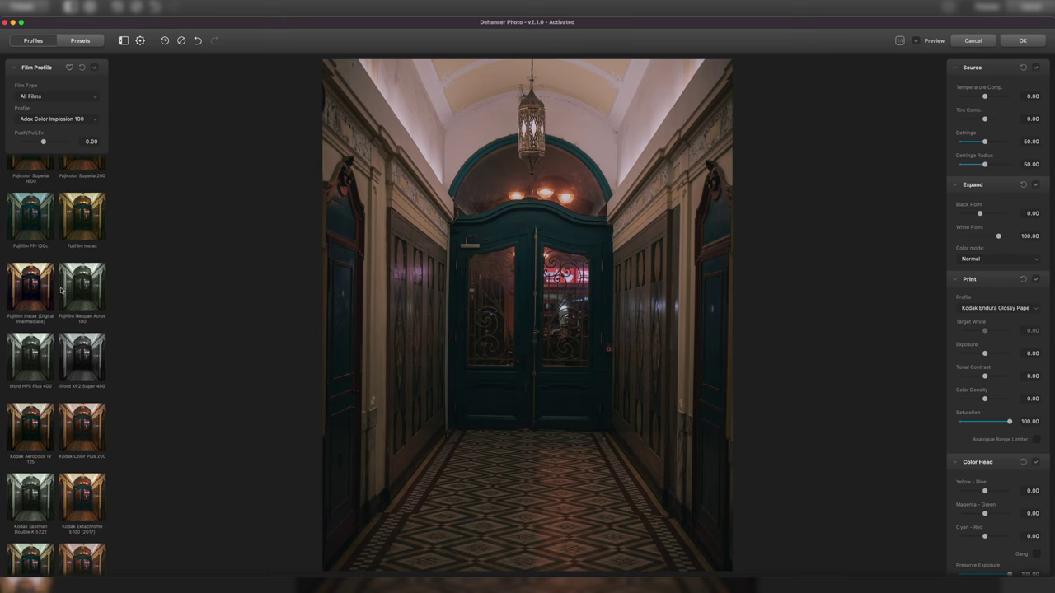
left_click(75, 243)
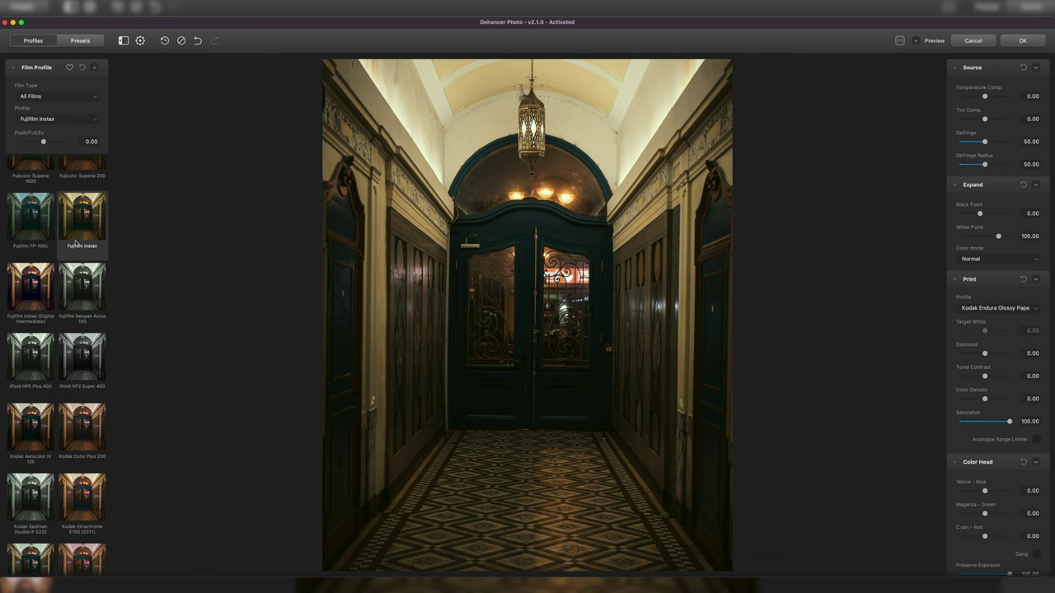
left_click(35, 294)
scroll(34, 280, "up", 3)
left_click(35, 256)
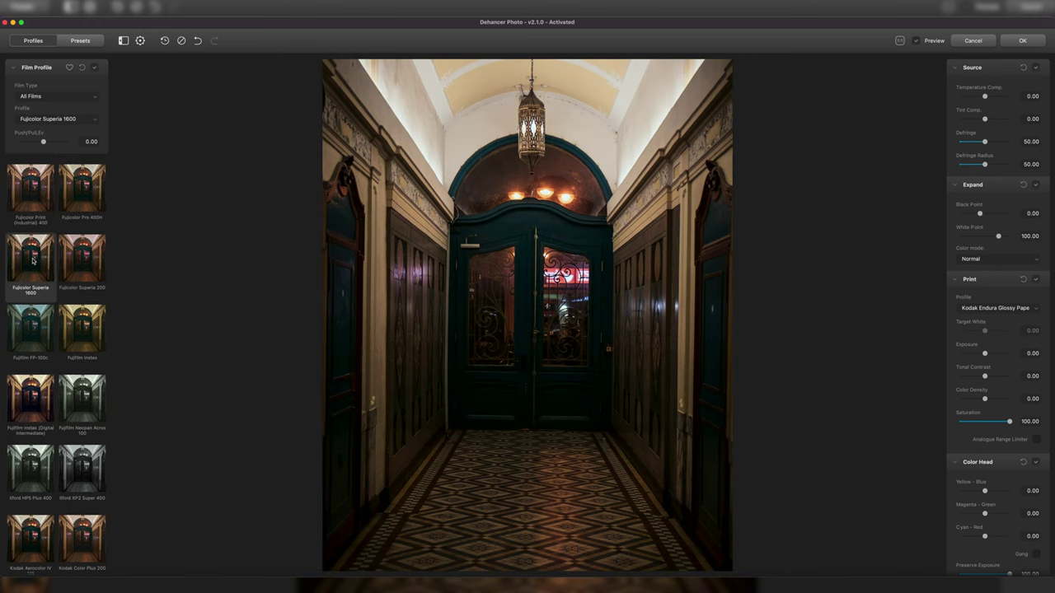
scroll(35, 253, "up", 3)
left_click(69, 195)
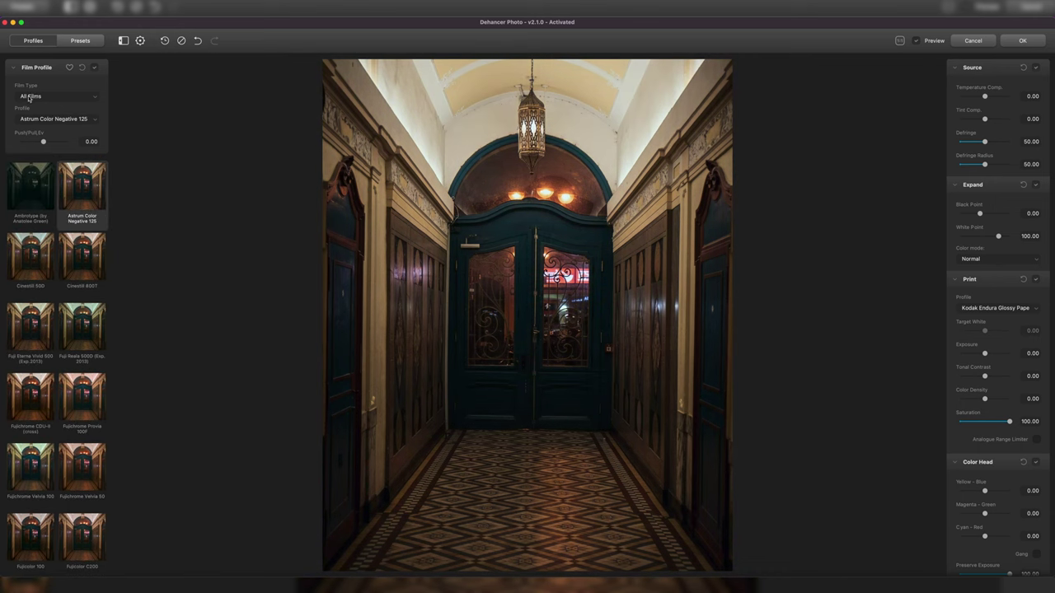
left_click(30, 98)
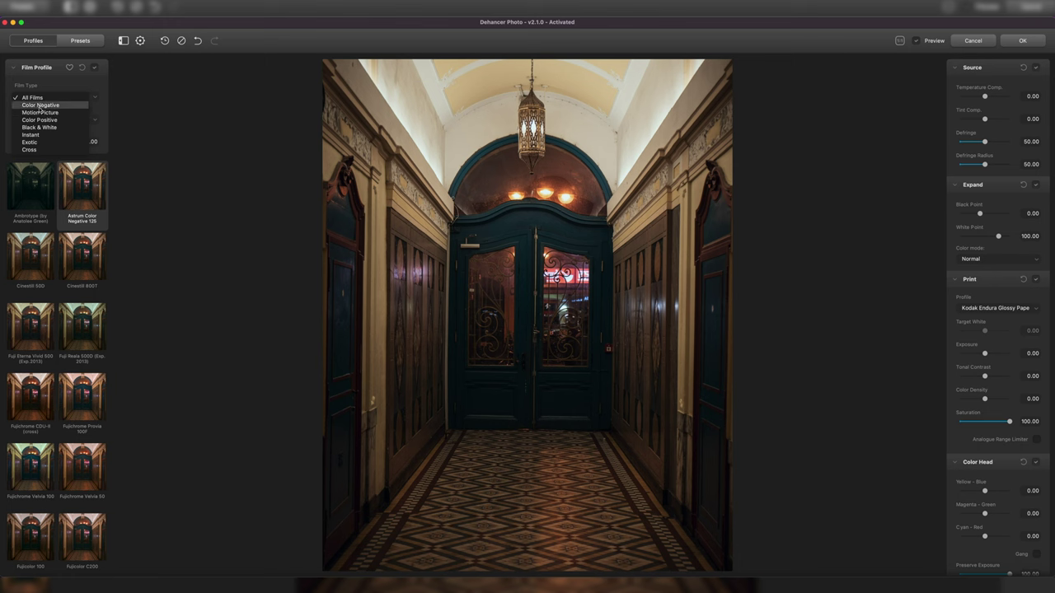
left_click(53, 97)
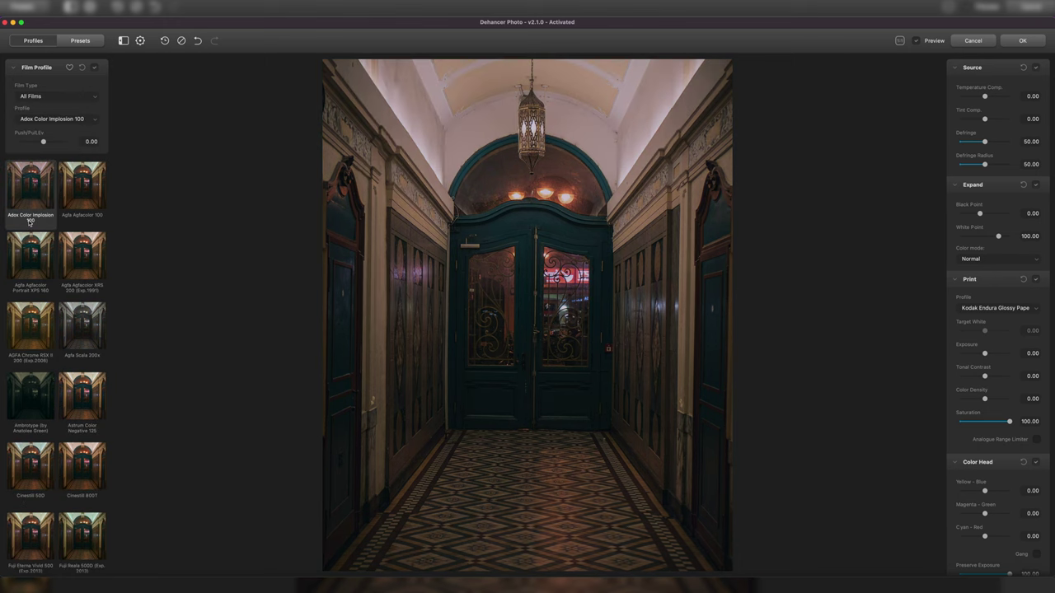
Step: Try the Agfacolor 100, Agfacolor XRS 200, AGFA Chrome RSX II 200 and Astrum Color Negative 125 looks
scroll(29, 221, "down", 1)
left_click(81, 177)
scroll(81, 268, "down", 2)
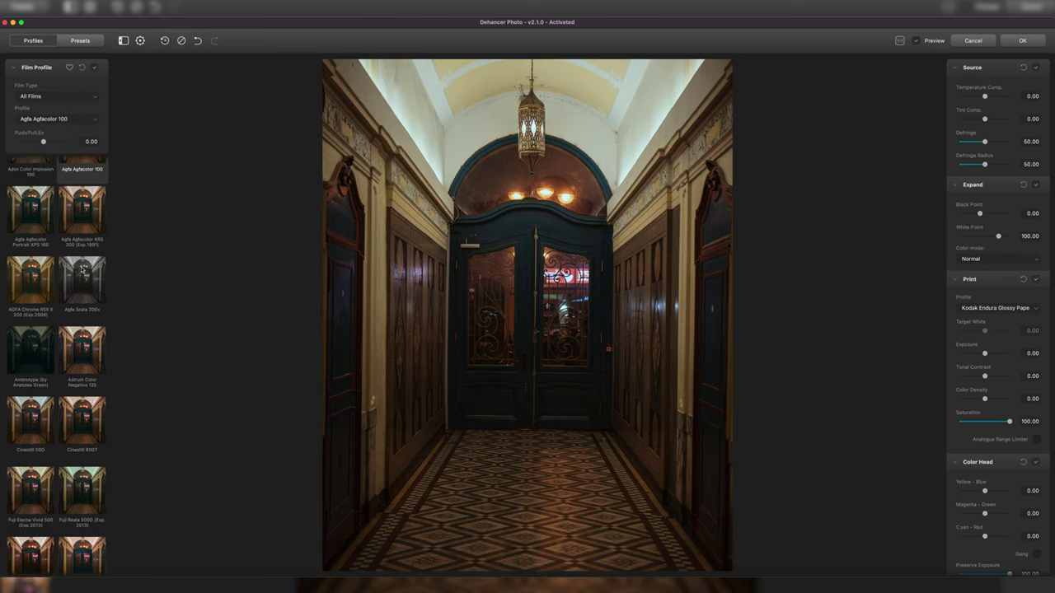
left_click(81, 229)
left_click(24, 304)
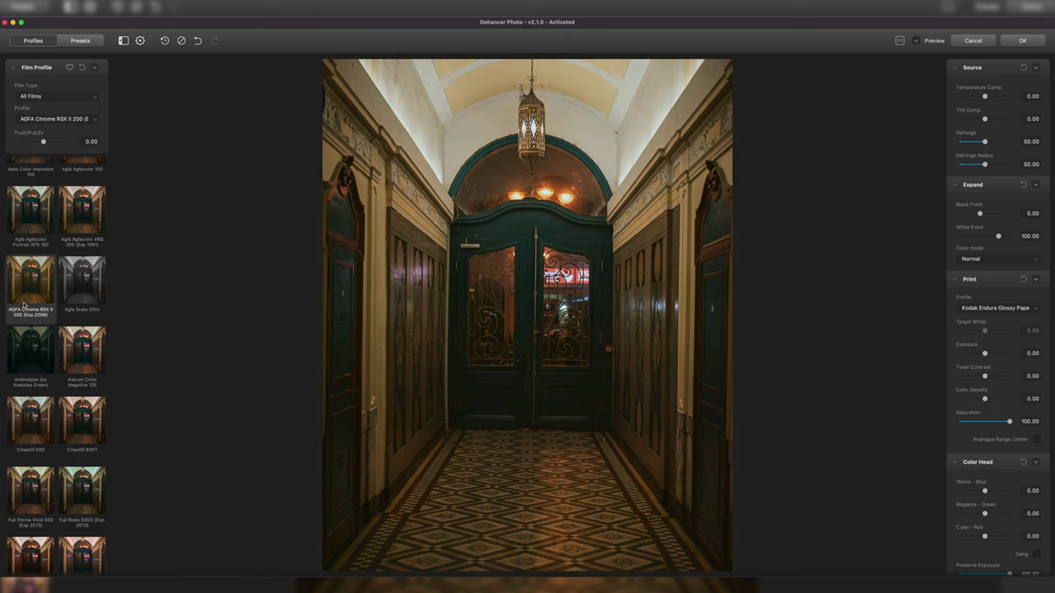
scroll(33, 305, "down", 2)
left_click(78, 247)
scroll(67, 300, "down", 1)
scroll(67, 300, "down", 1)
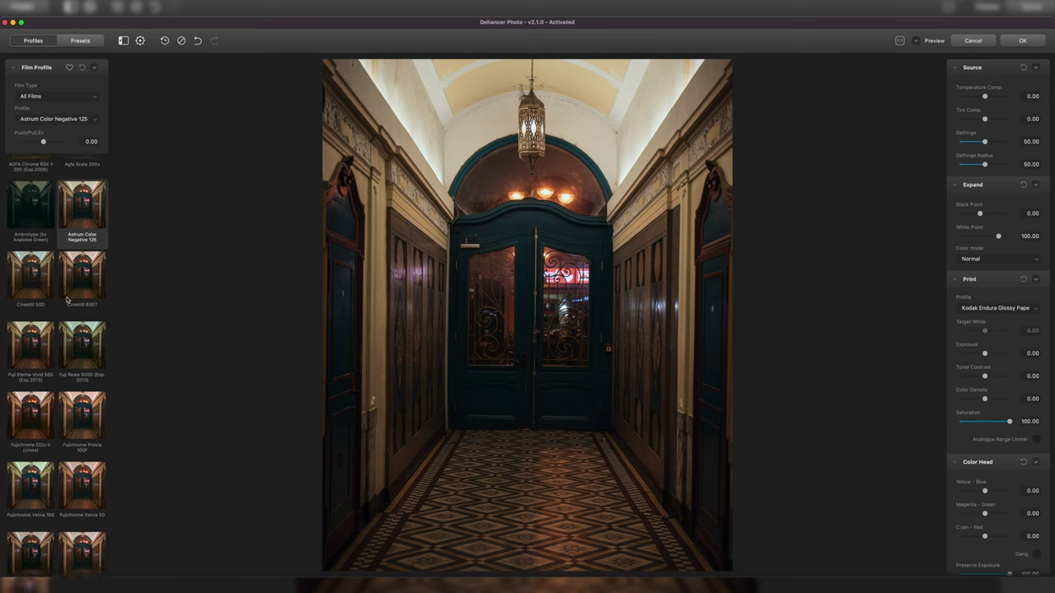
Step: Try the Fuji Eterna Vivid 500, Fujichrome Provia 100F, Fujichrome CDU-II and Fujicolor C200 looks
left_click(37, 346)
scroll(79, 355, "down", 2)
scroll(79, 354, "down", 1)
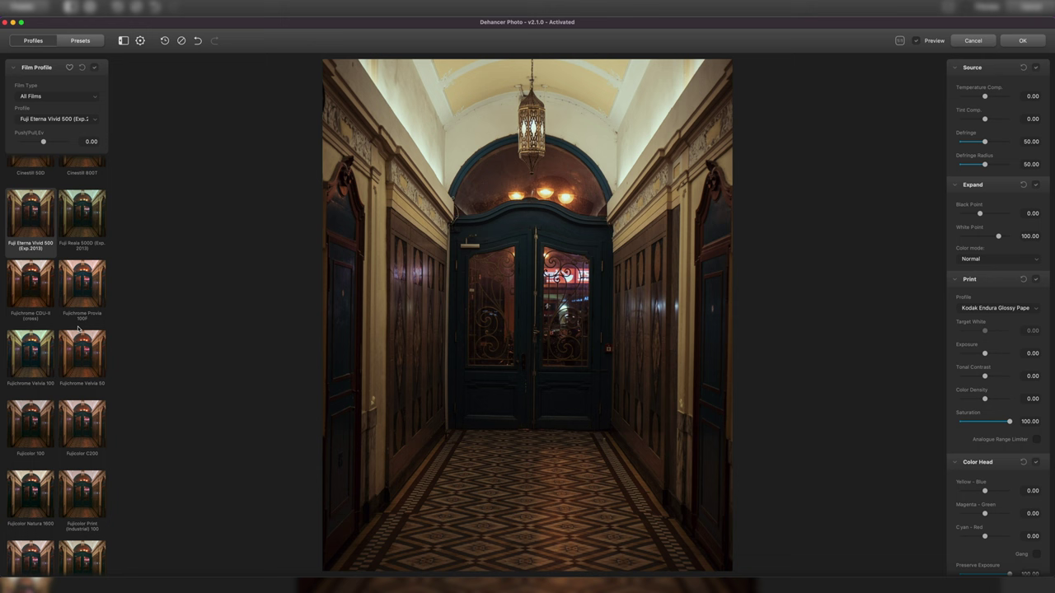
left_click(83, 294)
left_click(37, 297)
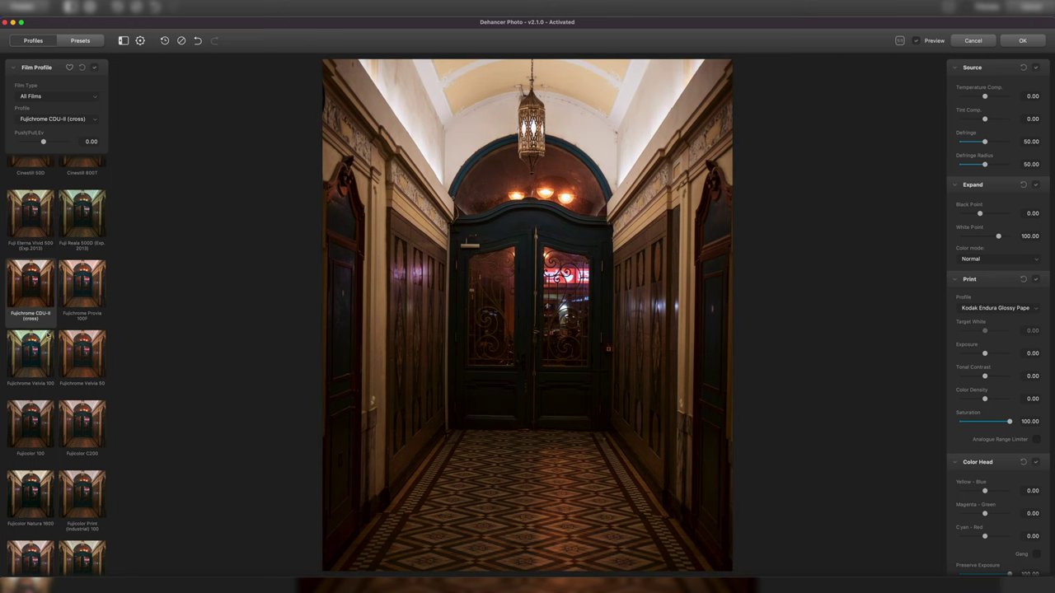
scroll(72, 371, "down", 2)
left_click(81, 325)
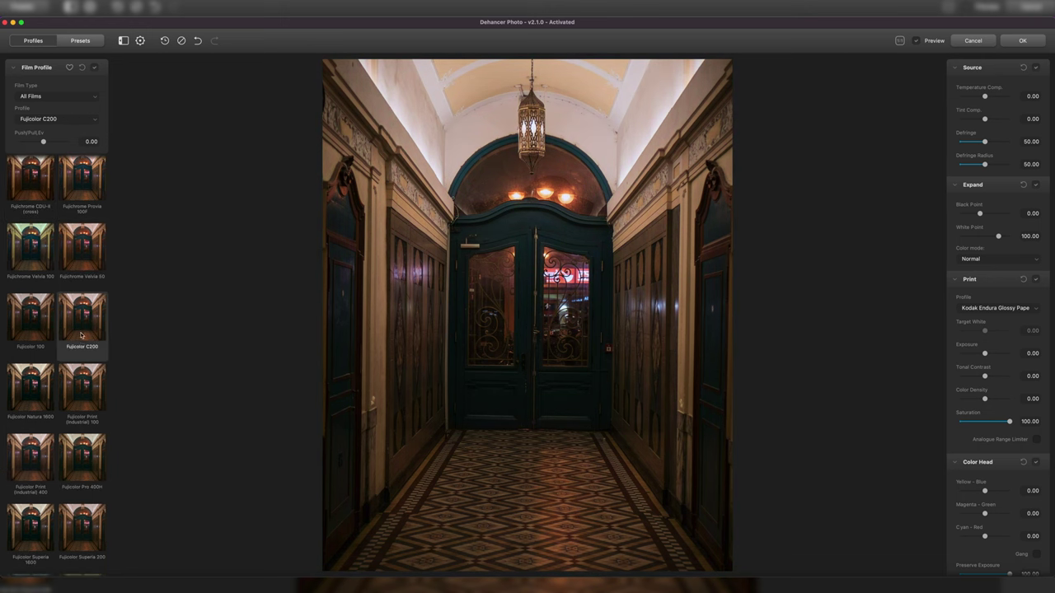
scroll(81, 334, "down", 1)
scroll(44, 327, "down", 1)
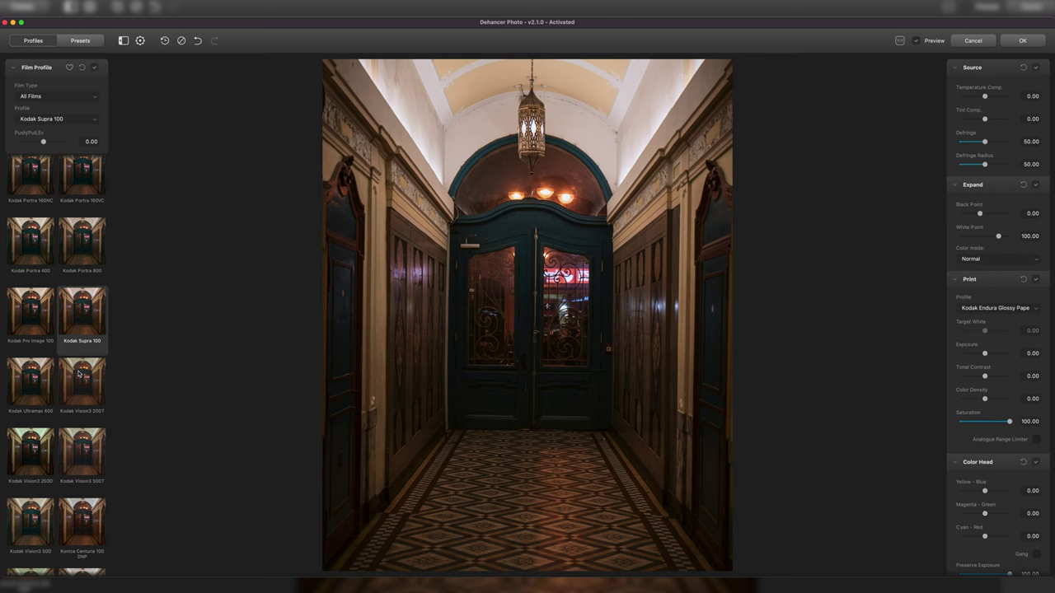
Step: Try Konica Centuria 100 DNP and Konica Impresa 50, zooming the preview onto the doors and back
scroll(75, 447, "up", 2)
left_click(74, 447)
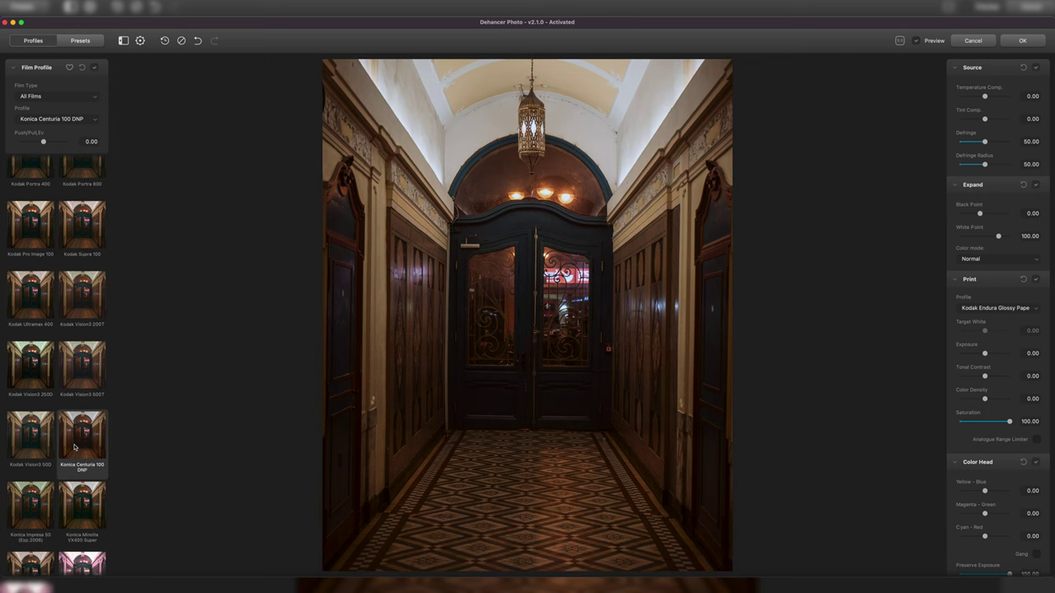
scroll(74, 447, "down", 2)
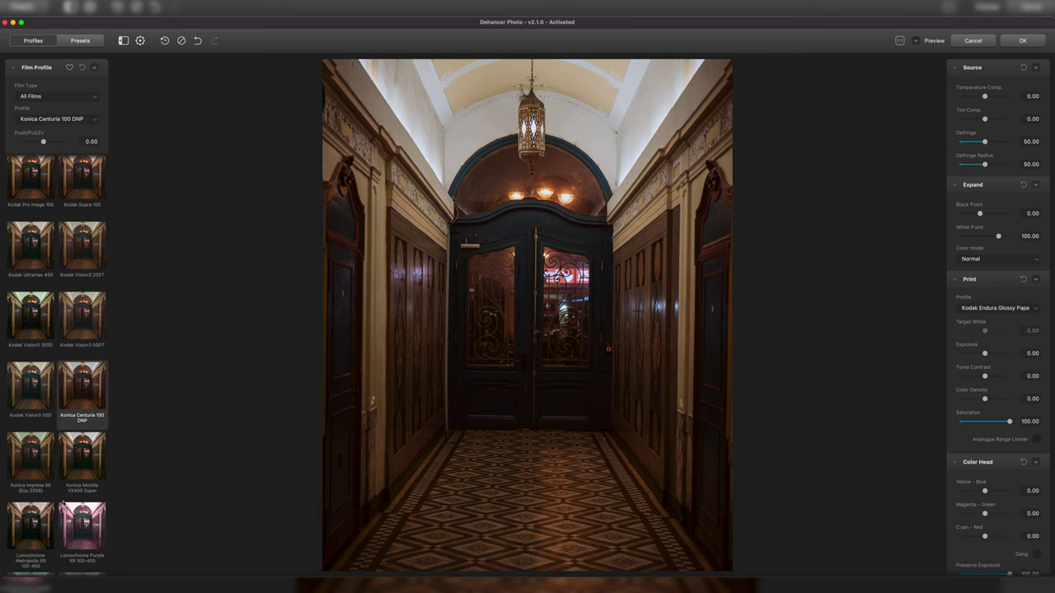
scroll(31, 492, "down", 1)
scroll(30, 492, "up", 1)
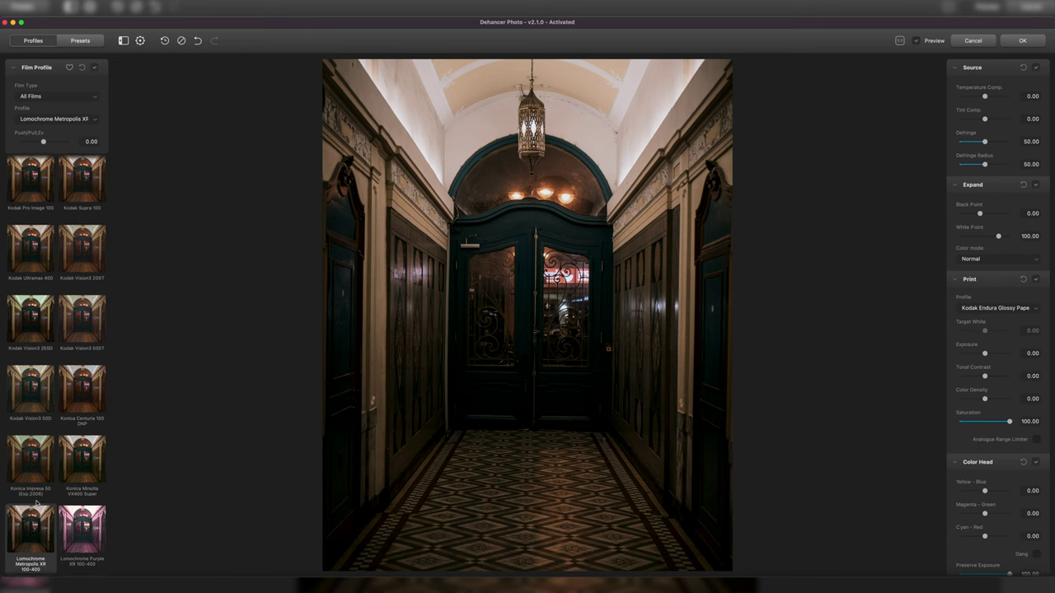
left_click(31, 492)
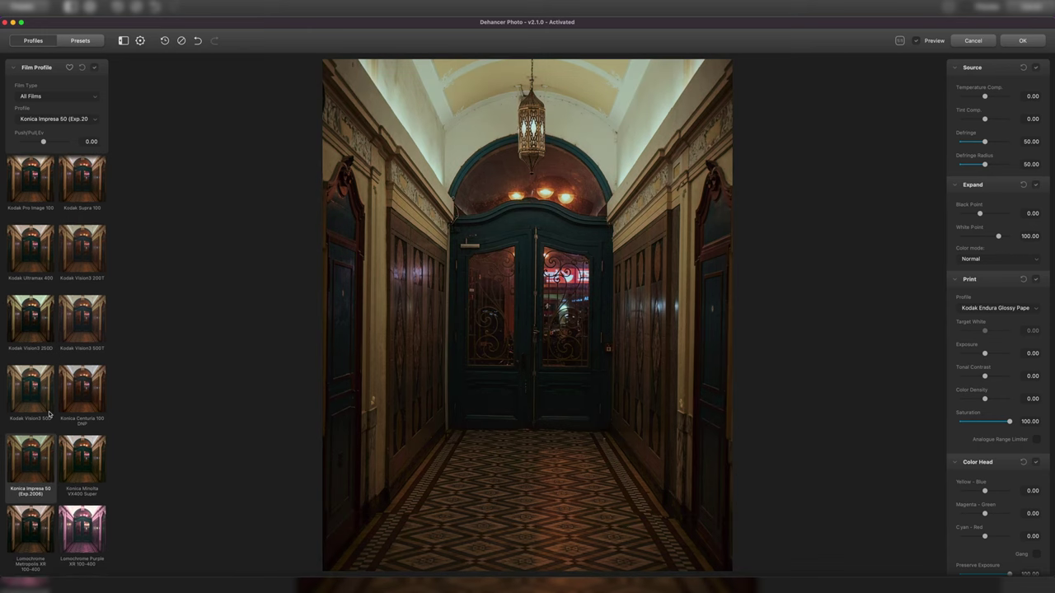
left_click(574, 262)
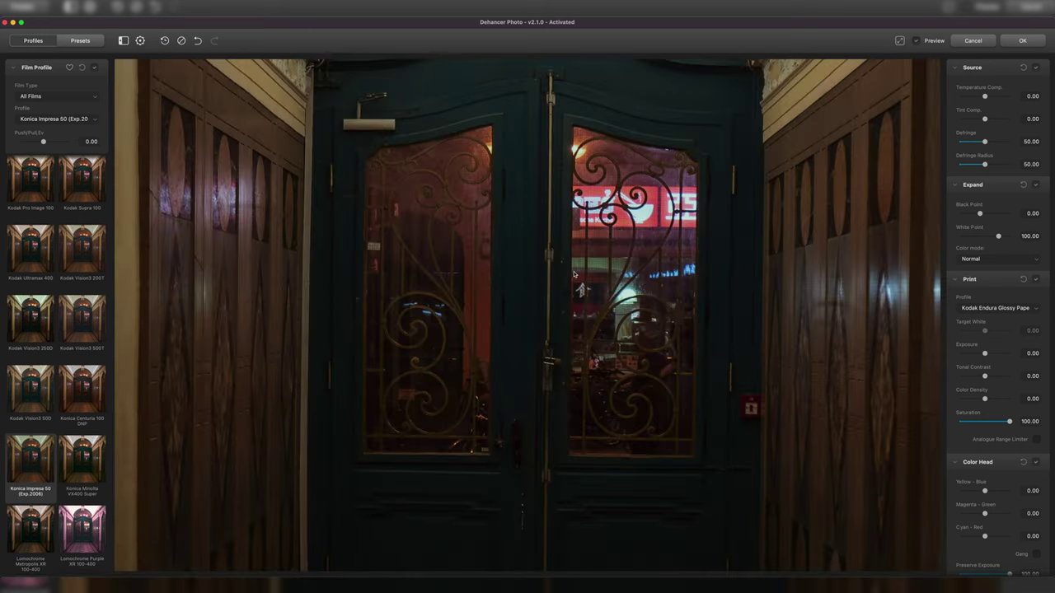
left_click(611, 282)
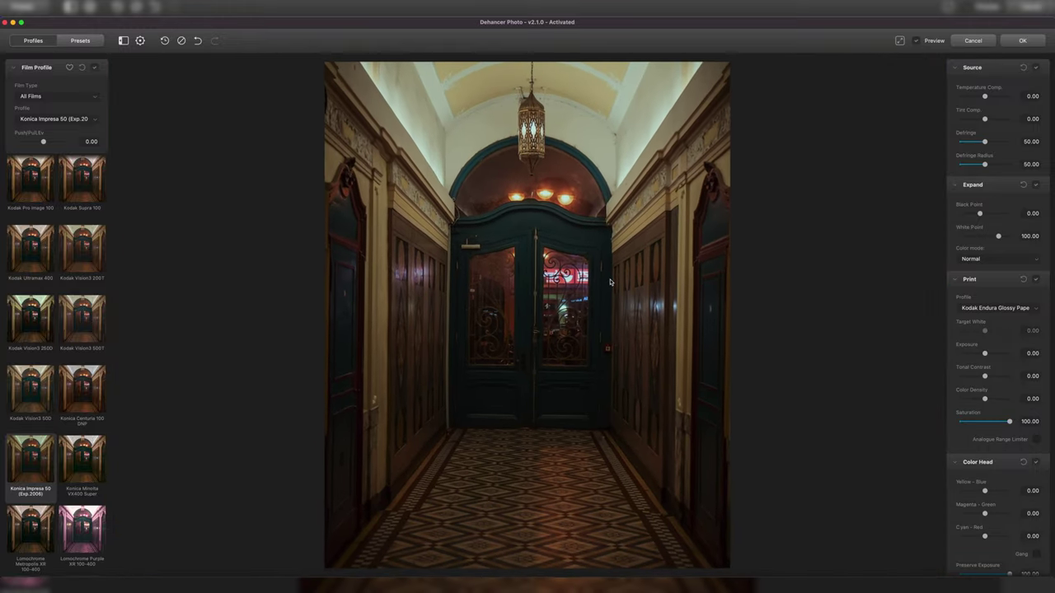
Step: Compare Fujicolor Superia 200, Superia 1600 and Kodak Aerocolor IV 125, then apply Kodak Kodachrome 64 (Experimental)
scroll(75, 330, "up", 10)
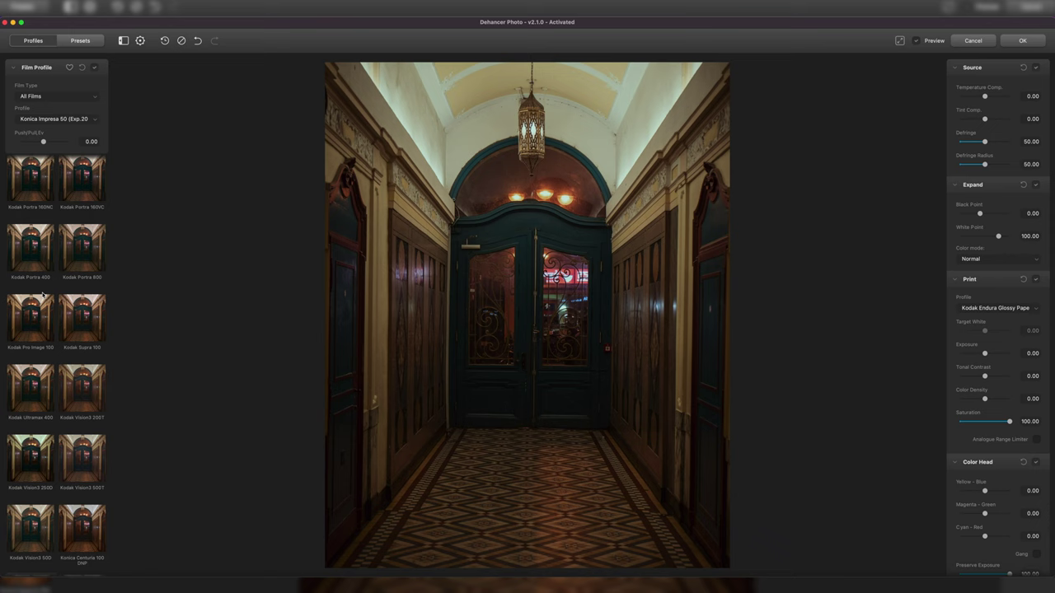
left_click(72, 204)
left_click(36, 193)
scroll(36, 194, "down", 3)
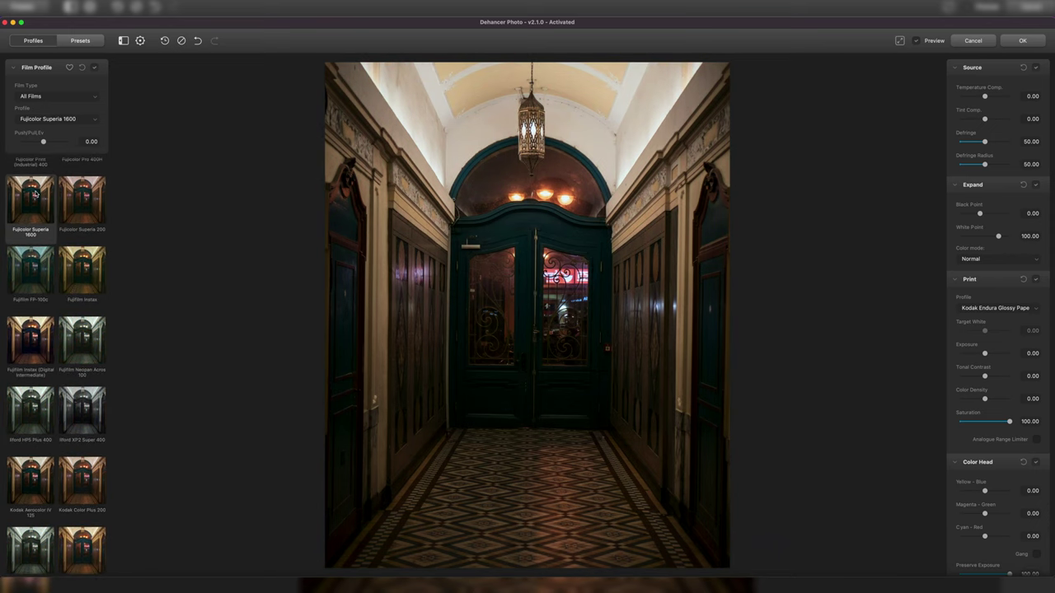
scroll(35, 360, "down", 2)
left_click(46, 344)
scroll(45, 345, "down", 3)
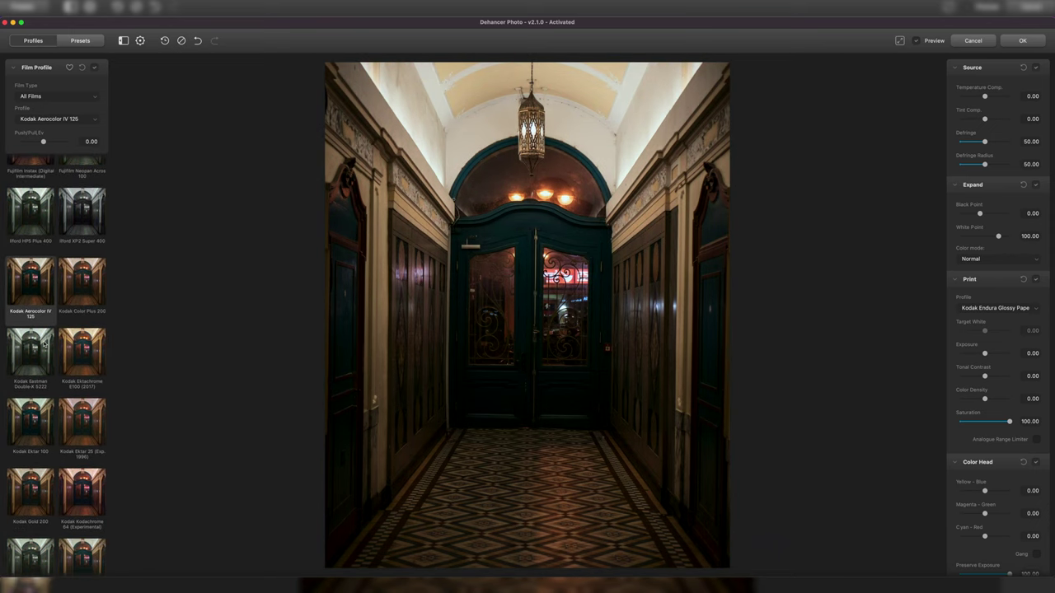
left_click(81, 500)
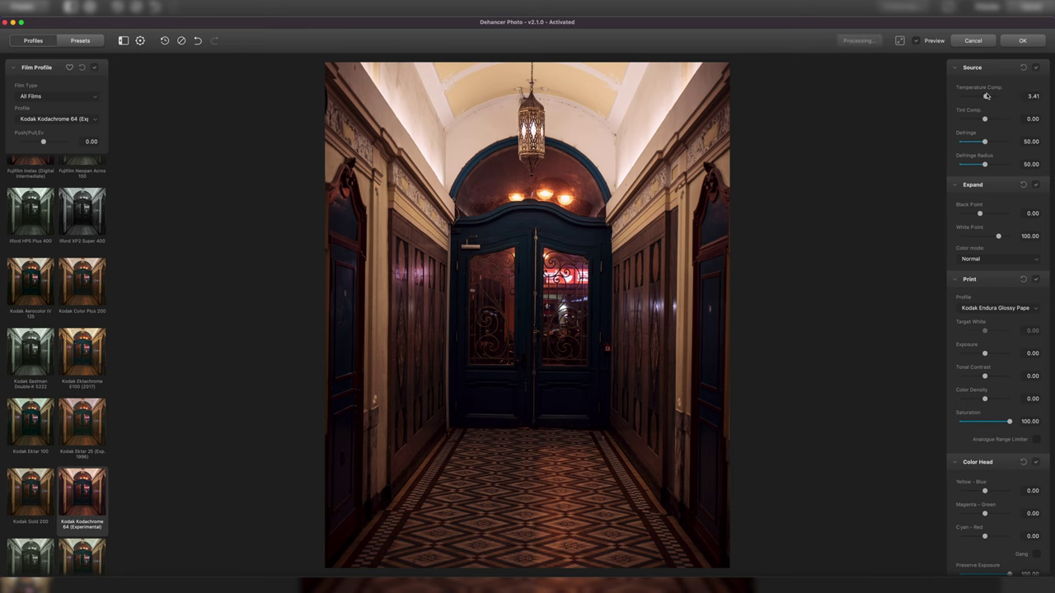
left_click_drag(978, 96, 978, 95)
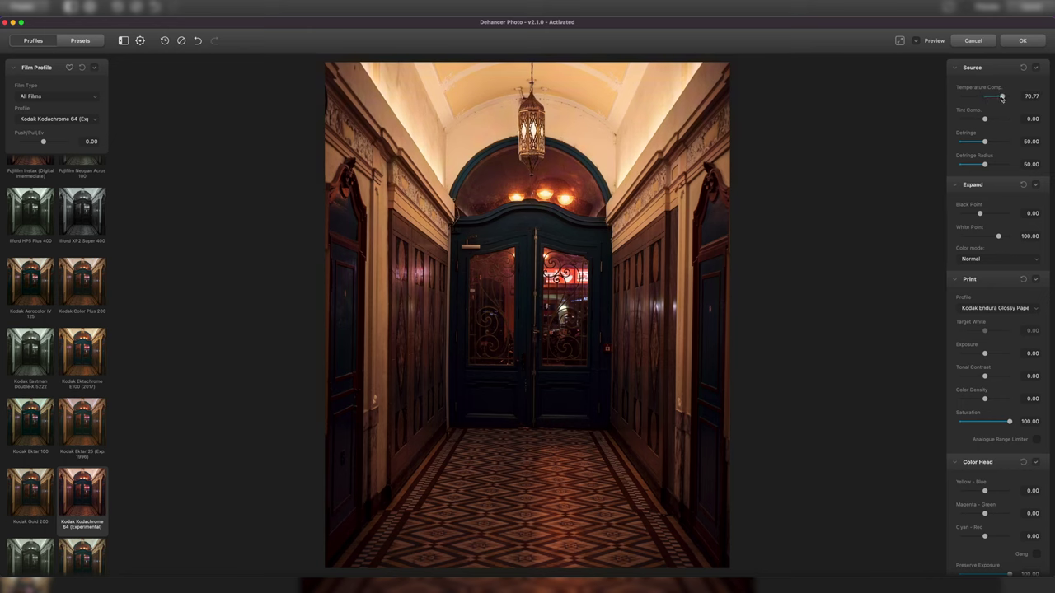
double_click(1002, 97)
left_click_drag(985, 121, 1003, 122)
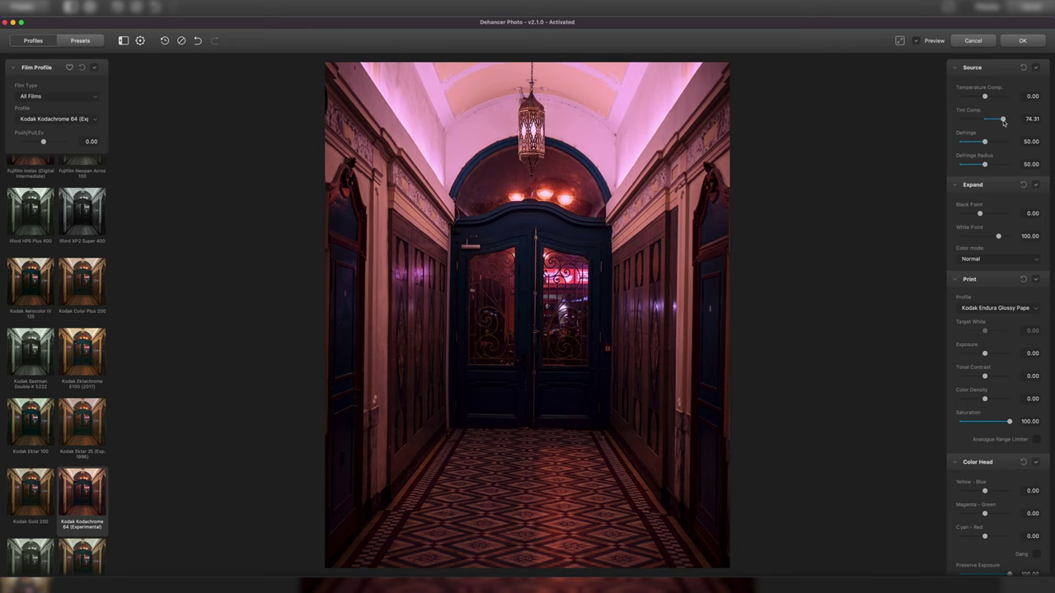
double_click(1003, 120)
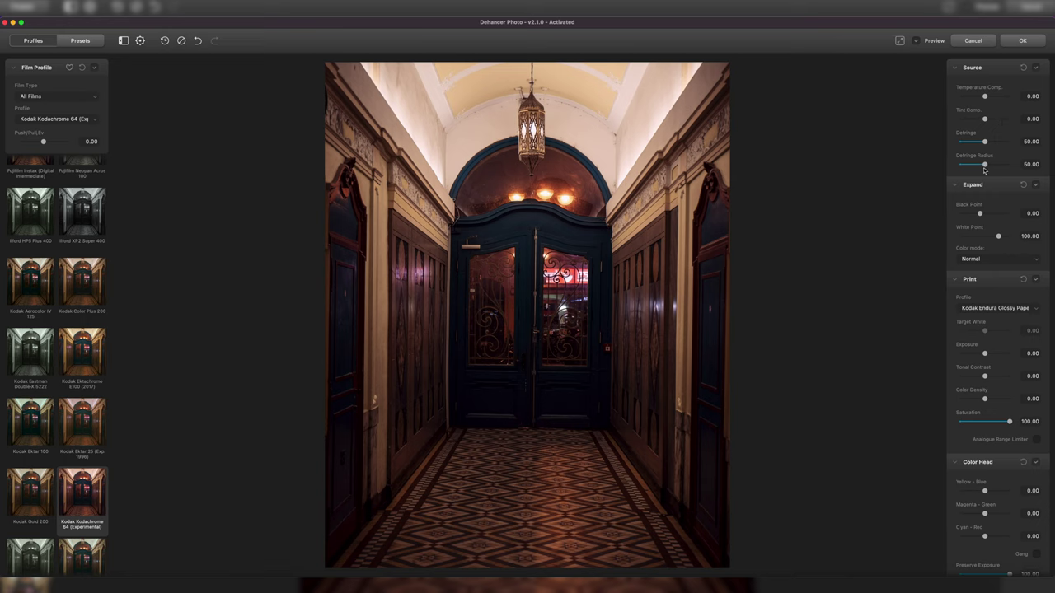
left_click_drag(985, 144, 1011, 142)
double_click(1012, 142)
left_click_drag(980, 213, 1006, 215)
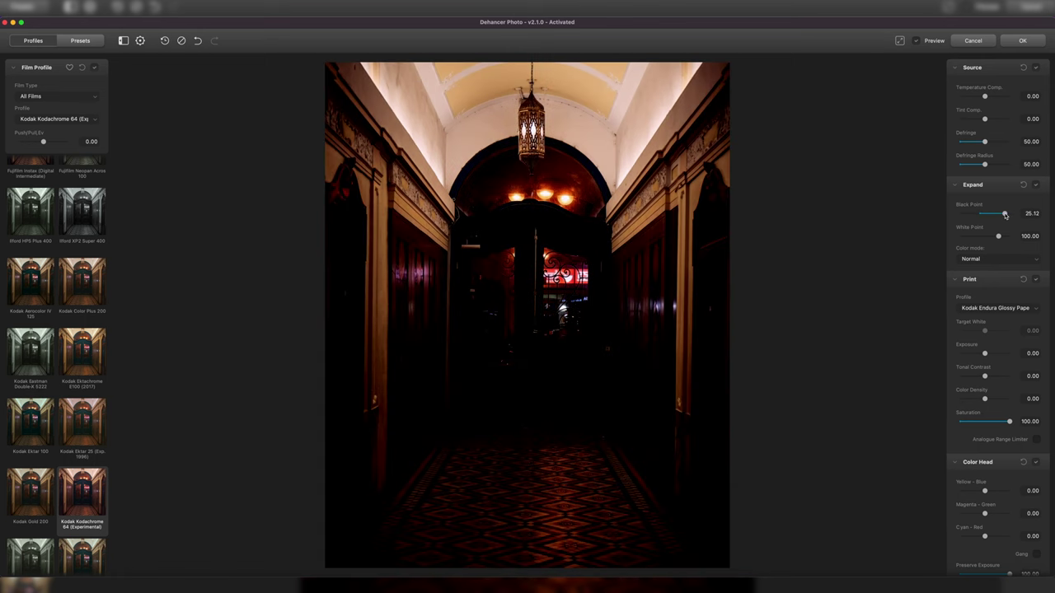
double_click(1005, 214)
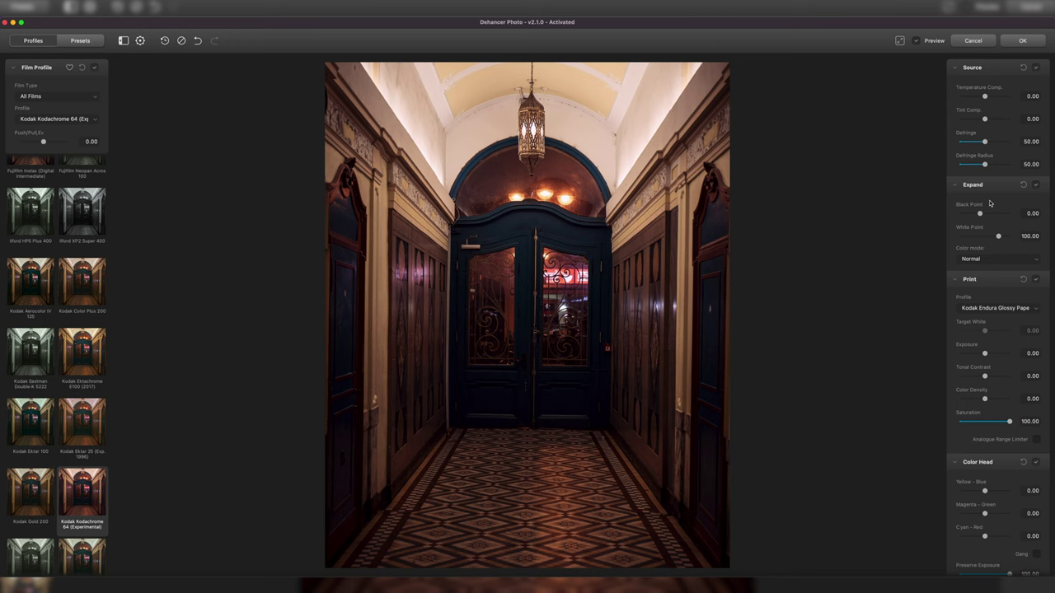
Step: Cycle the print profile through Kodak 2383, Linear and Cineon Film Log, then settle on Kodak Endura Glossy Paper
scroll(990, 203, "down", 3)
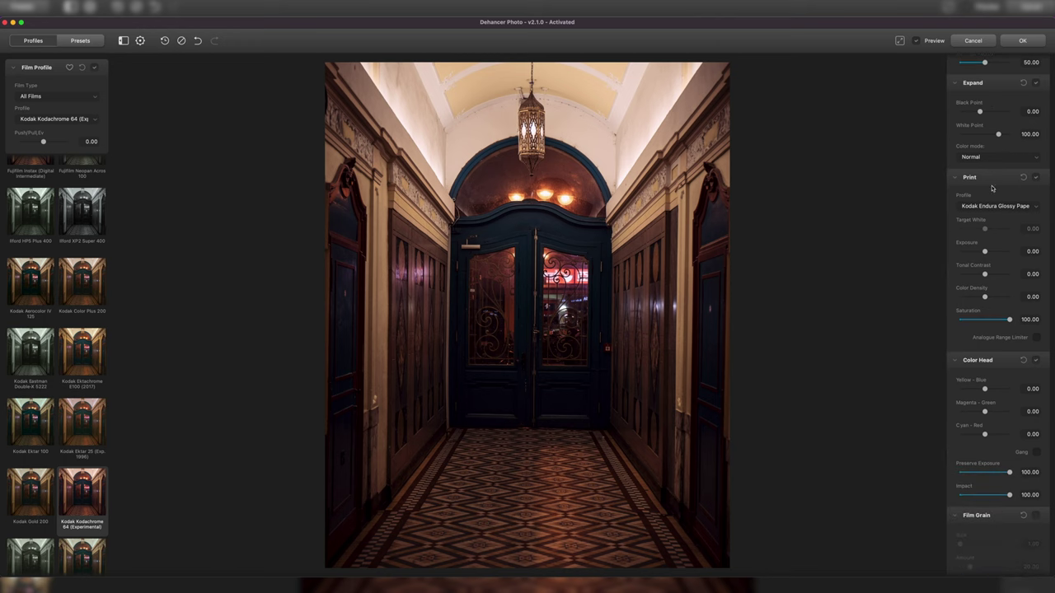
left_click(981, 206)
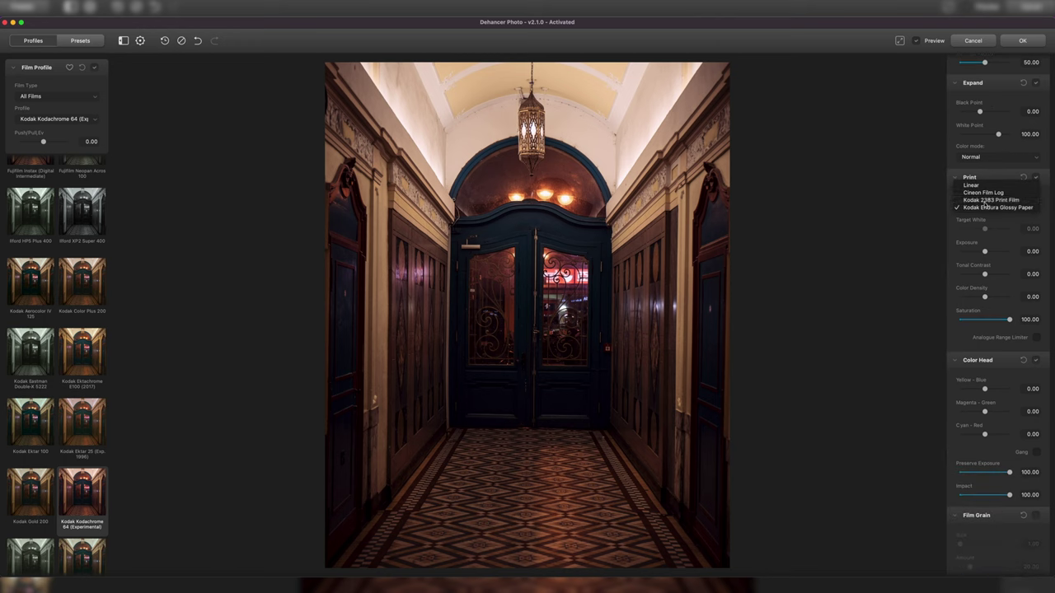
left_click(982, 198)
left_click(981, 207)
left_click(971, 193)
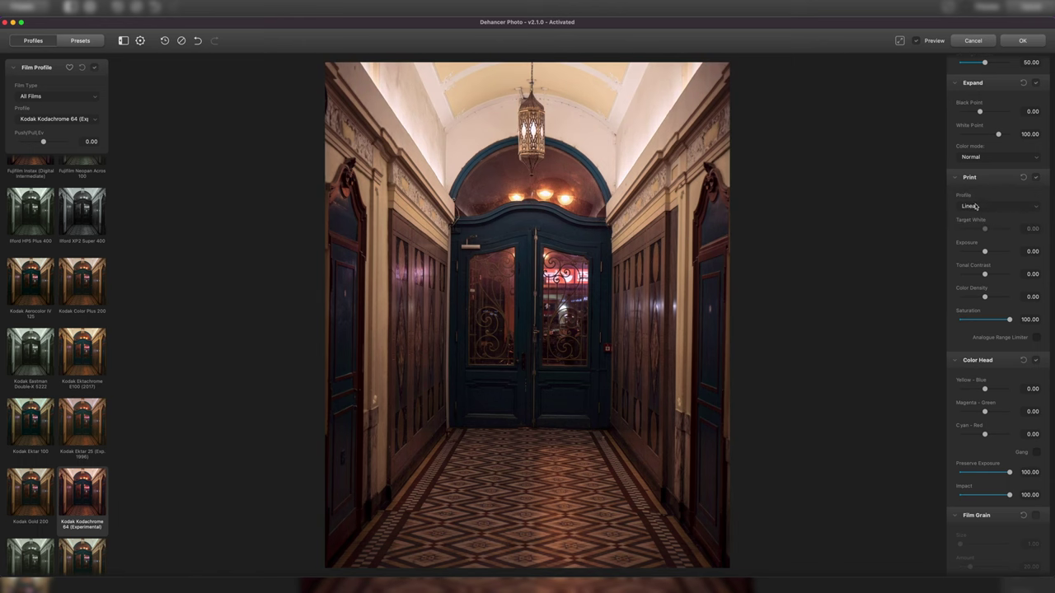
left_click(976, 206)
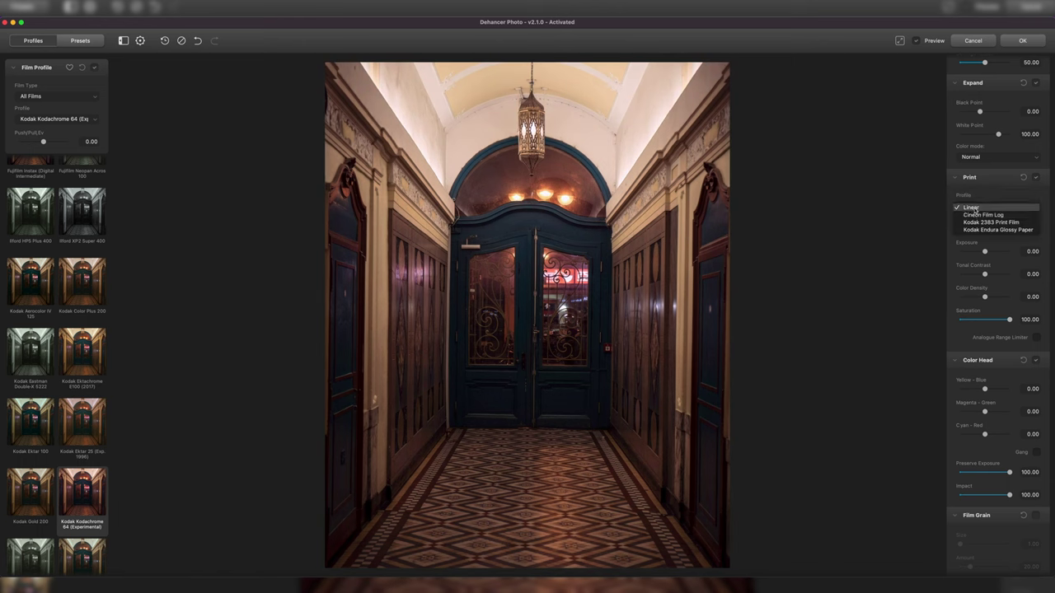
left_click(975, 215)
left_click(976, 207)
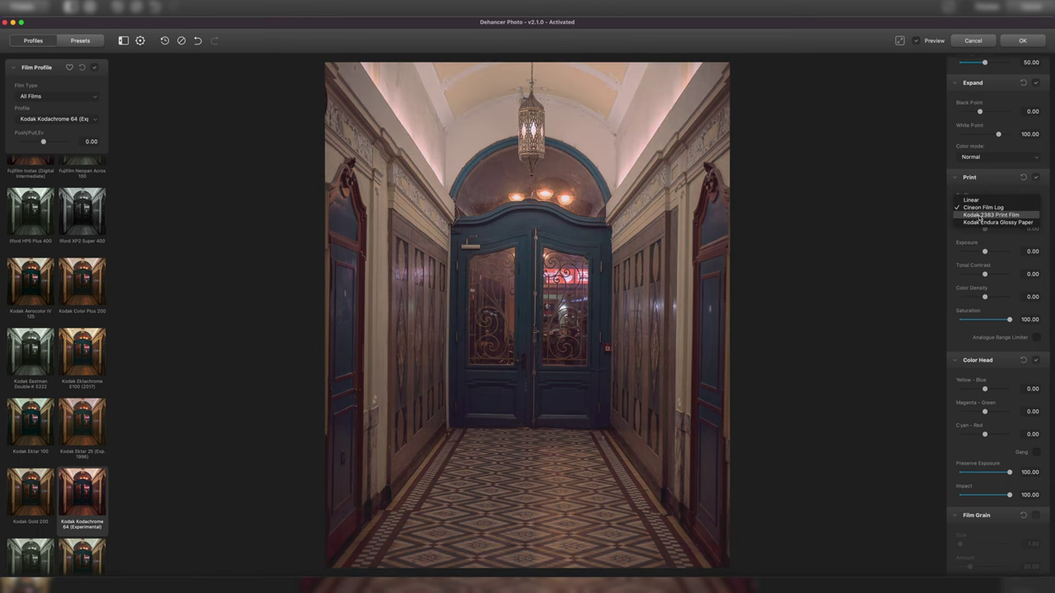
left_click(976, 214)
left_click(977, 208)
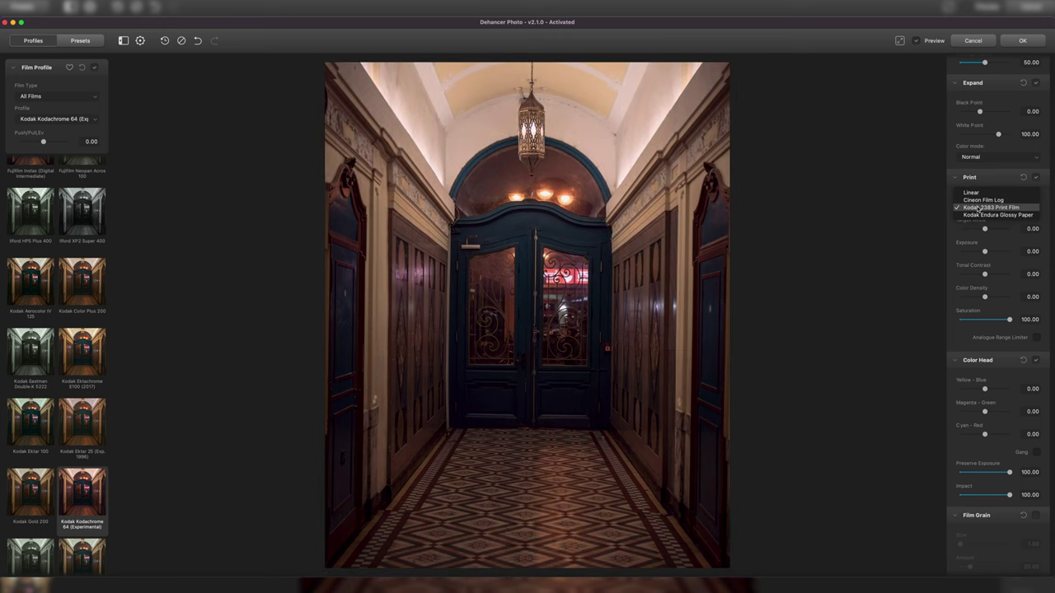
left_click(976, 215)
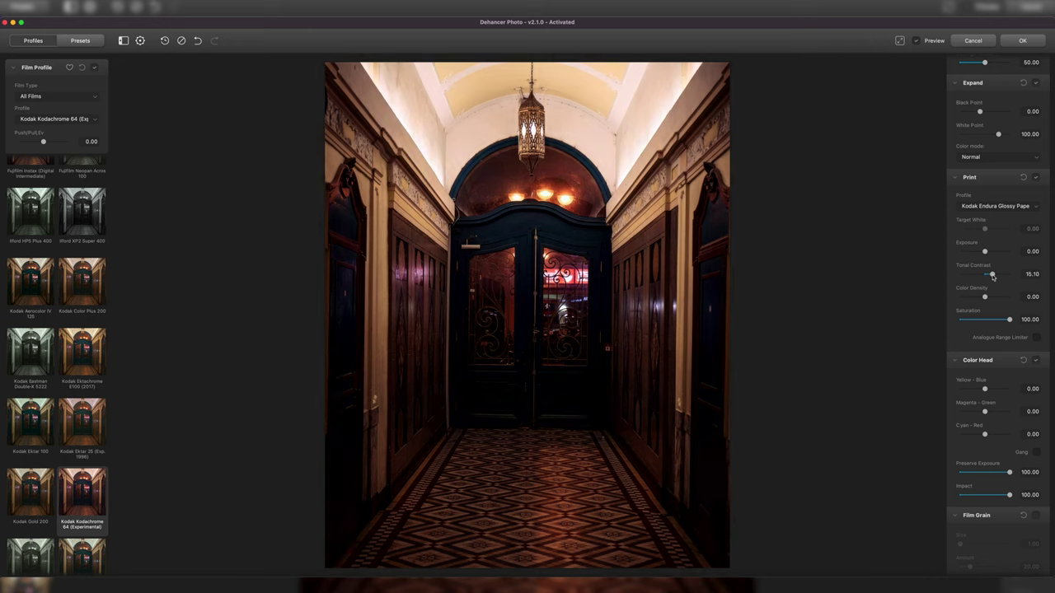
Step: Reset print Tonal Contrast to 0, raise Color Density to 14.03, and test the Yellow-Blue color head
double_click(993, 276)
scroll(983, 300, "down", 2)
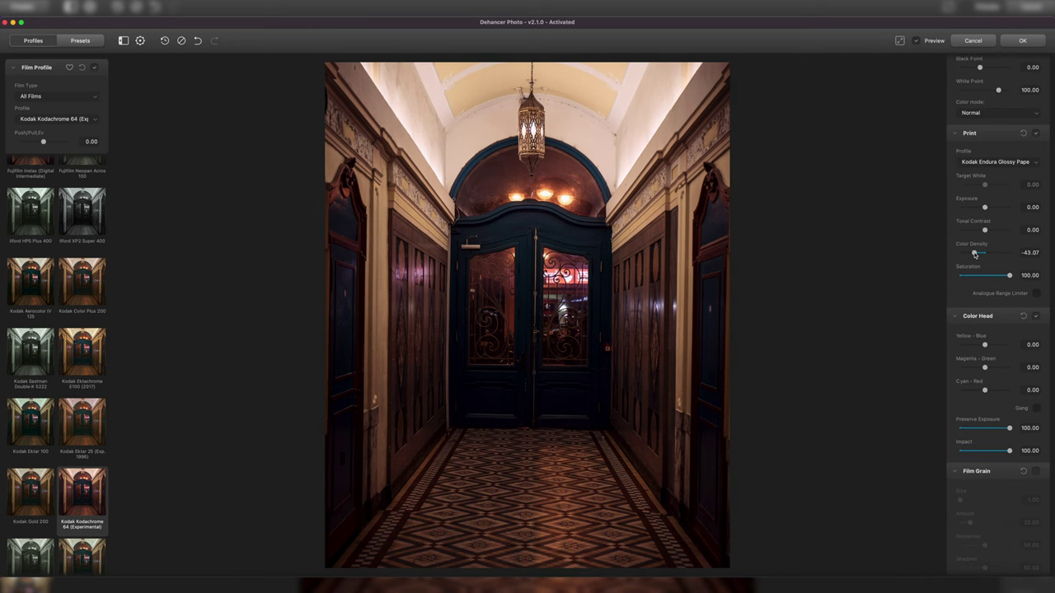
left_click_drag(984, 254, 993, 254)
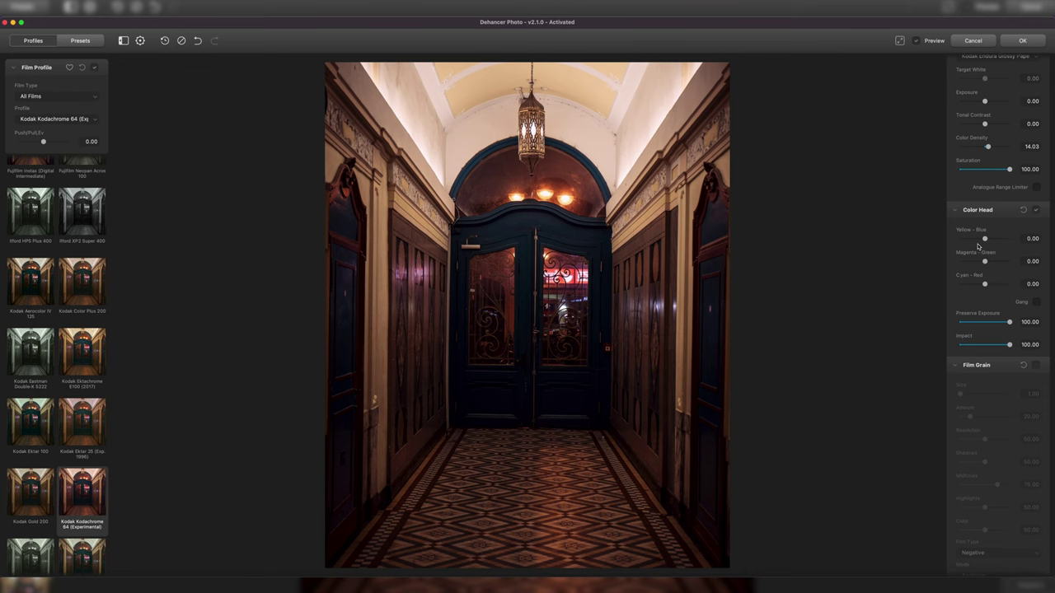
left_click_drag(983, 239, 971, 239)
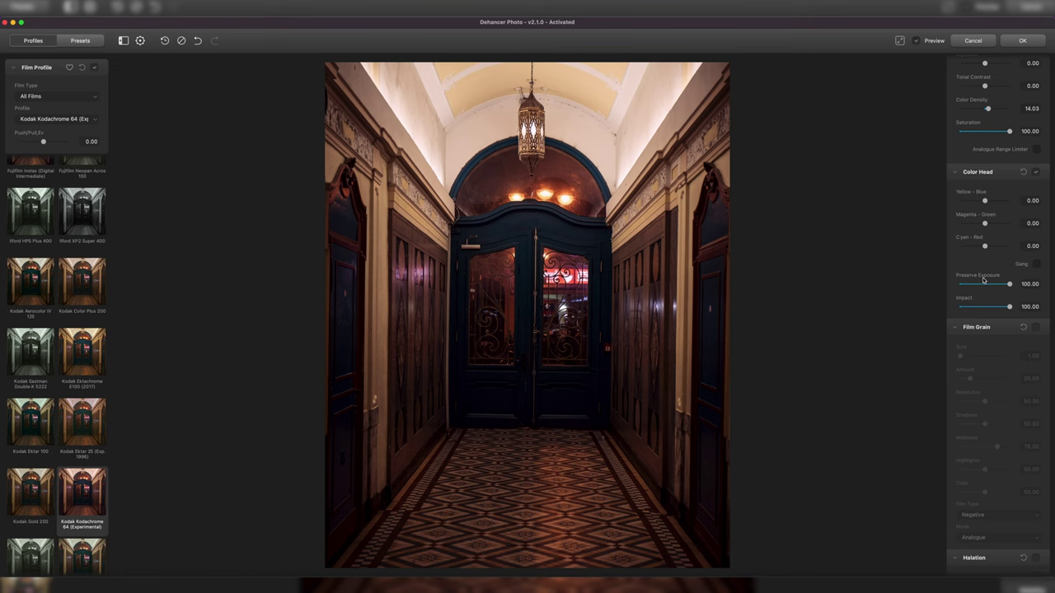
Step: Enable film grain and change the grain Size to 3.20
scroll(982, 280, "down", 3)
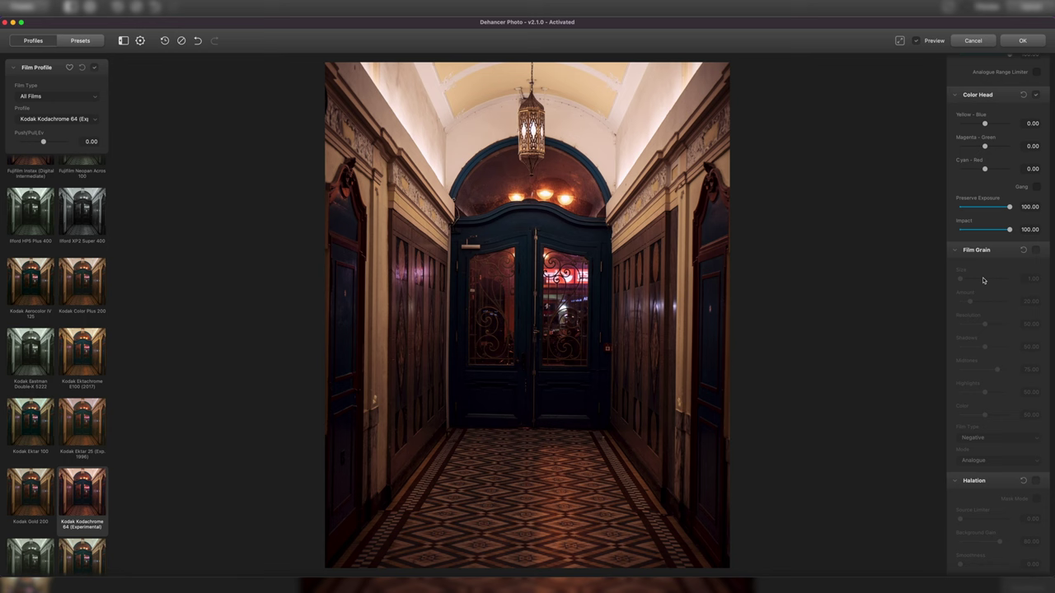
left_click(1034, 251)
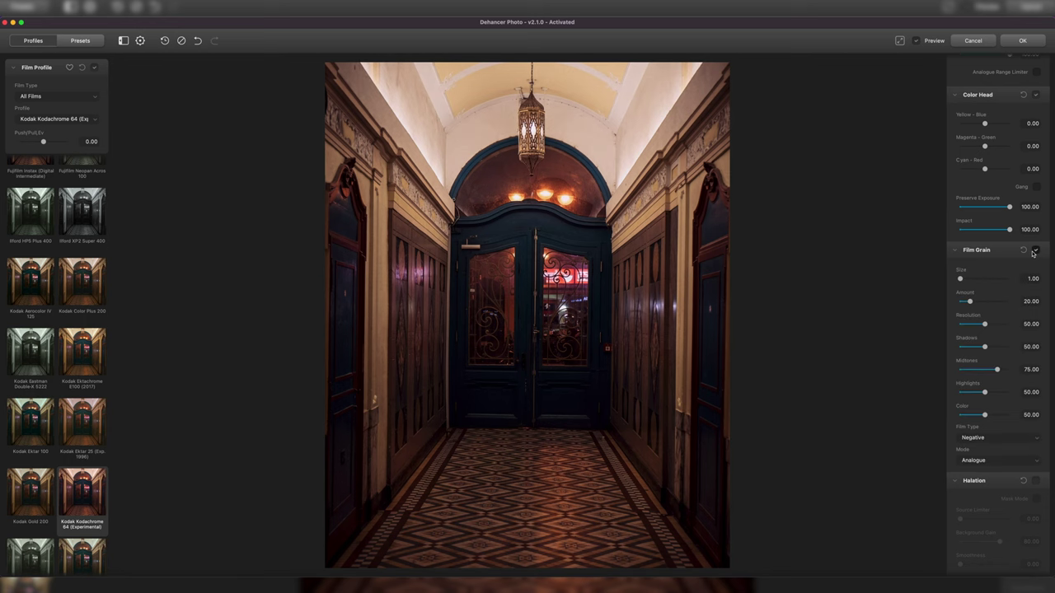
scroll(1033, 253, "down", 1)
scroll(541, 220, "up", 5)
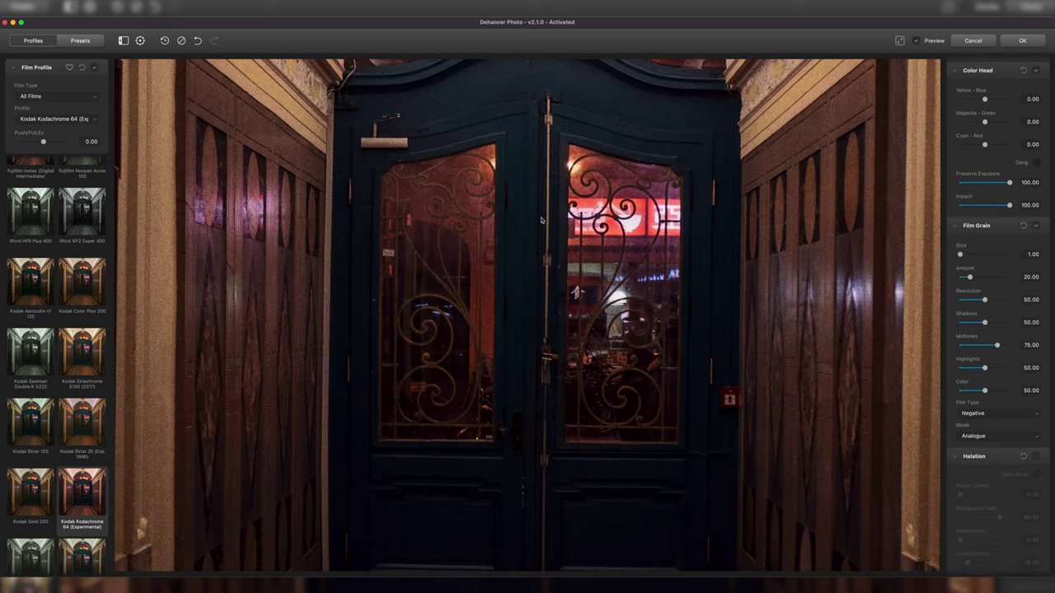
left_click_drag(959, 256, 1006, 257)
scroll(816, 246, "down", 5)
left_click(996, 255)
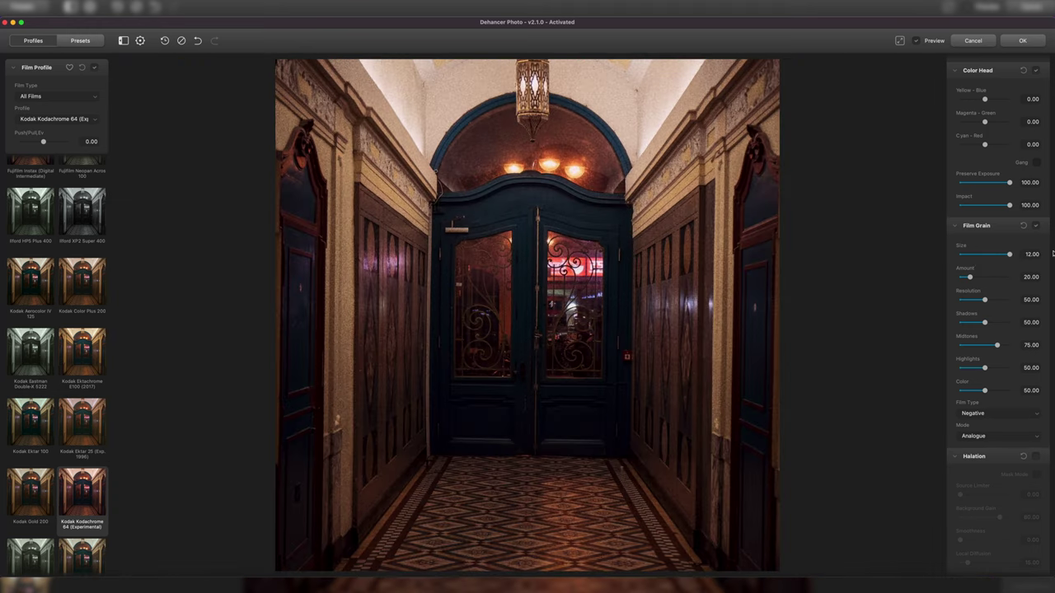
left_click_drag(997, 255, 999, 280)
Step: Reset grain Amount and Resolution, then set grain Shadows 64.77, Midtones 47.85 and Highlights 6.71
double_click(983, 278)
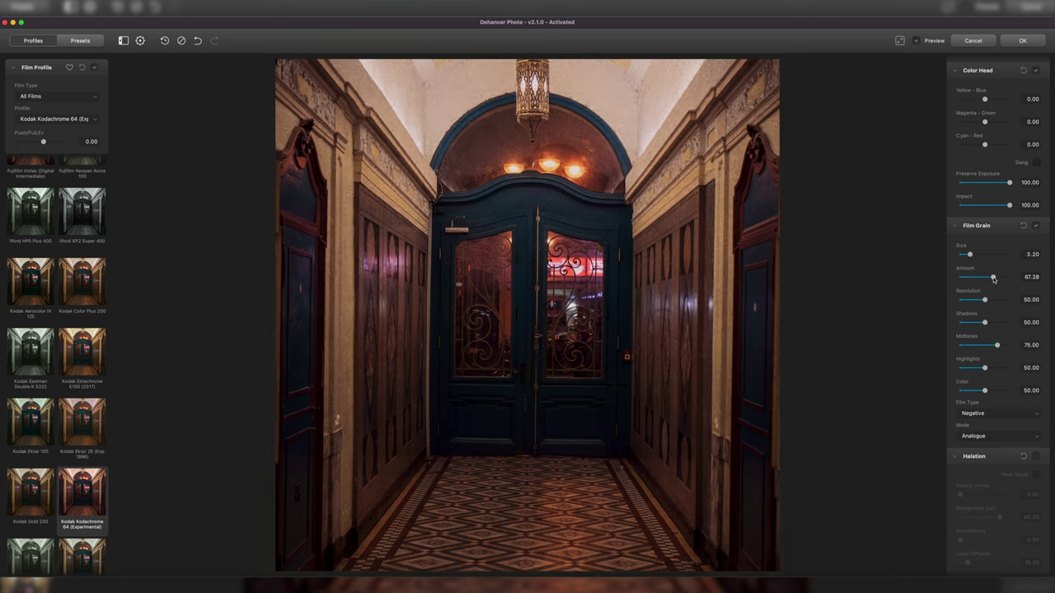
left_click_drag(984, 300, 1009, 304)
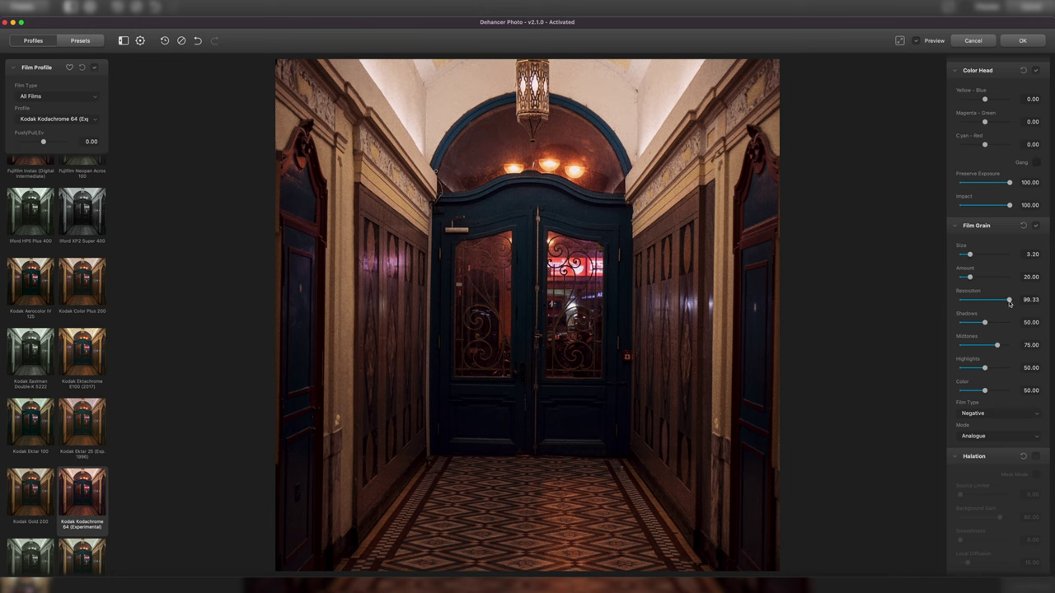
double_click(1008, 299)
scroll(1022, 297, "down", 2)
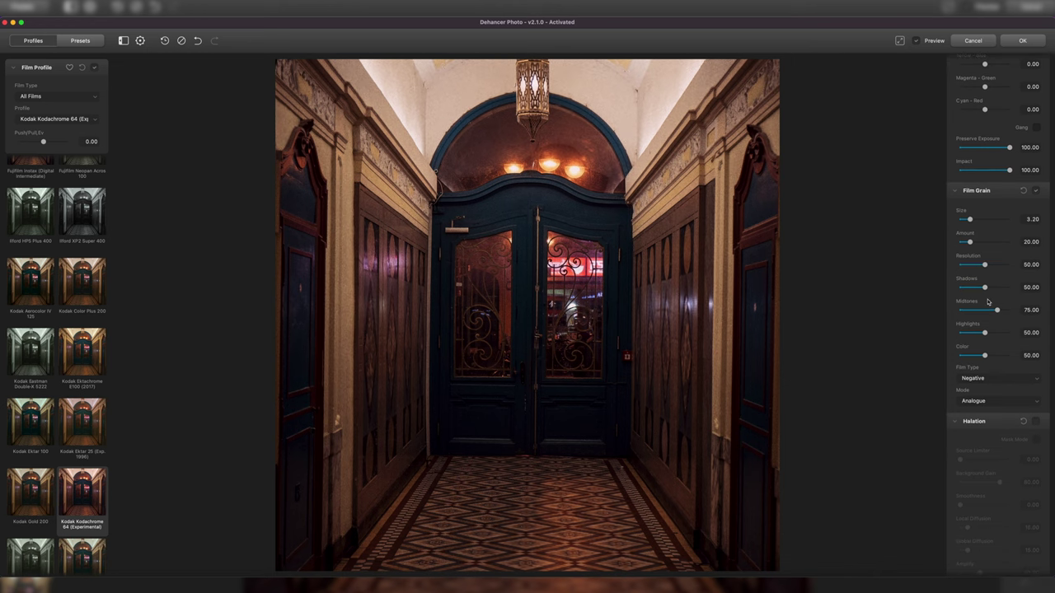
scroll(983, 291, "down", 1)
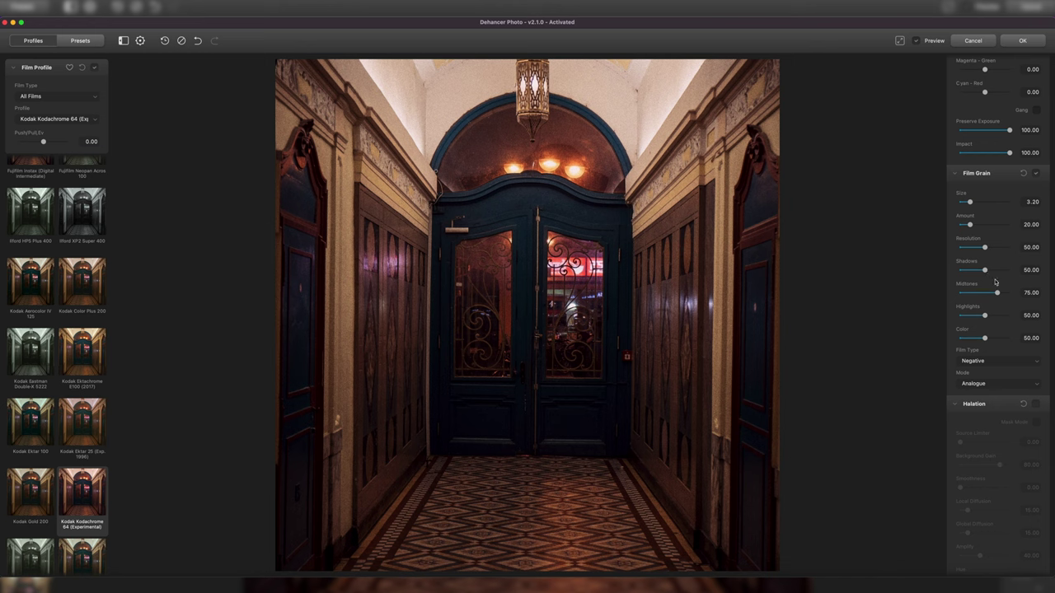
mouse_move(987, 272)
left_mouse_down()
mouse_move(966, 272)
mouse_move(992, 272)
left_mouse_up()
left_click_drag(983, 316, 982, 294)
Step: Enable halation with Local Diffusion 31.25, Global Diffusion 31.52 and Amplify 56.72
scroll(1035, 221, "up", 2)
scroll(1035, 222, "down", 3)
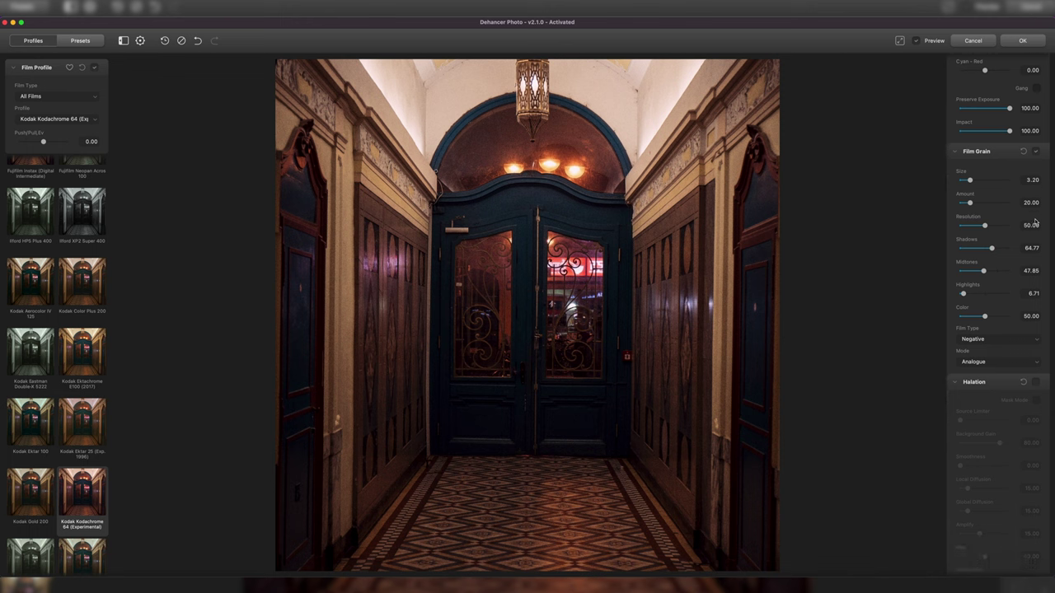
scroll(1035, 222, "down", 4)
left_click(1036, 277)
scroll(1013, 313, "down", 2)
left_click_drag(968, 336, 1043, 337)
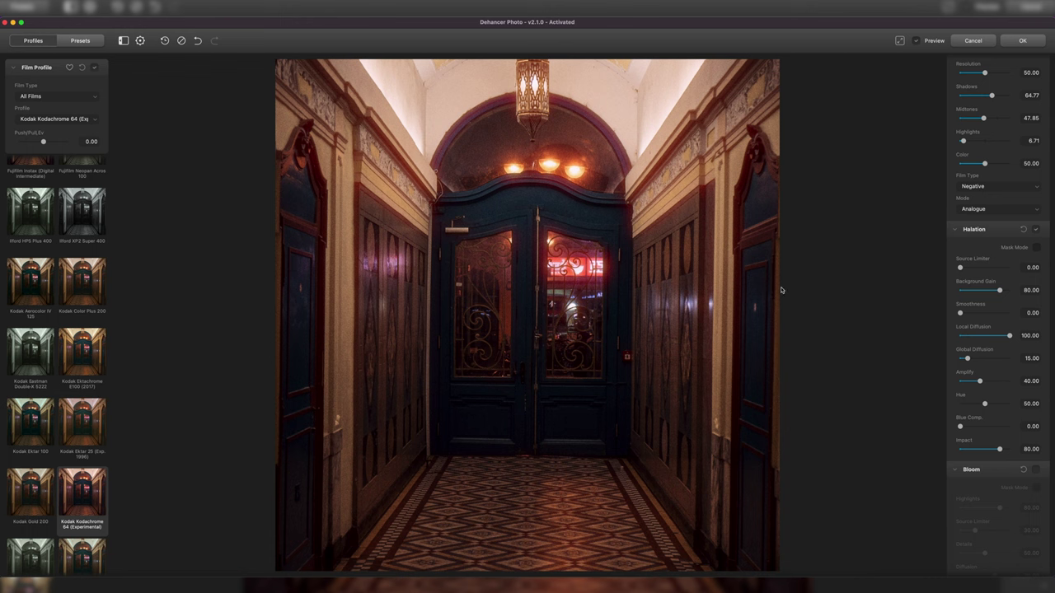
left_click_drag(1009, 335, 976, 335)
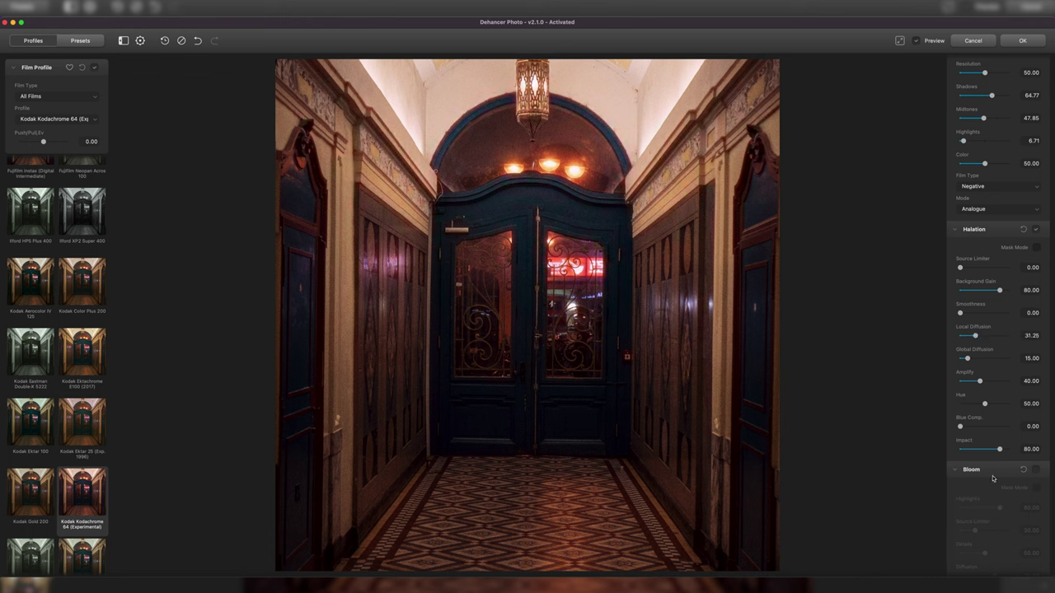
scroll(976, 481, "down", 3)
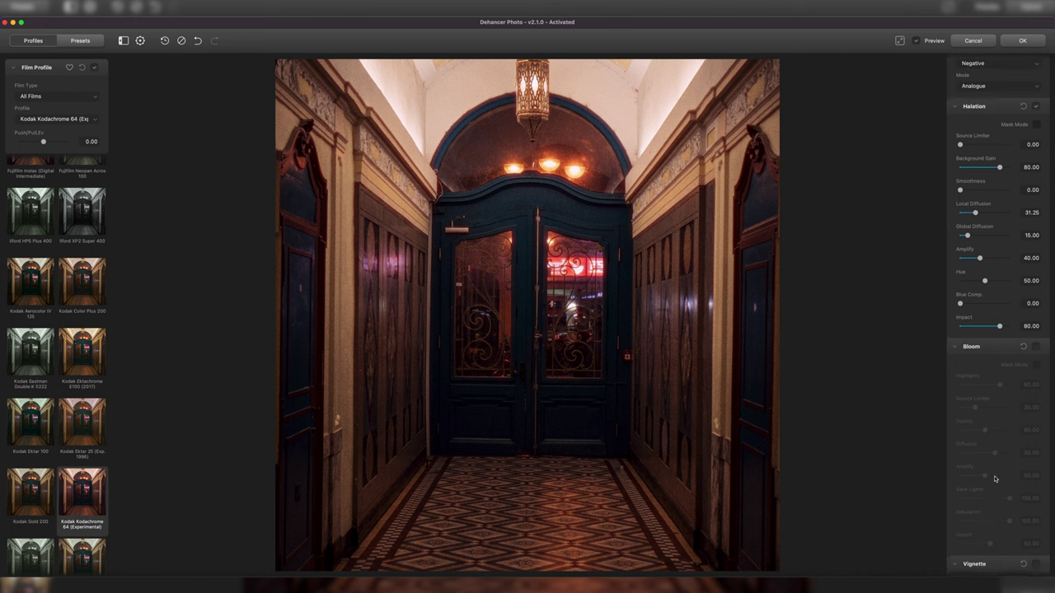
scroll(980, 396, "up", 3)
left_click_drag(980, 386, 975, 364)
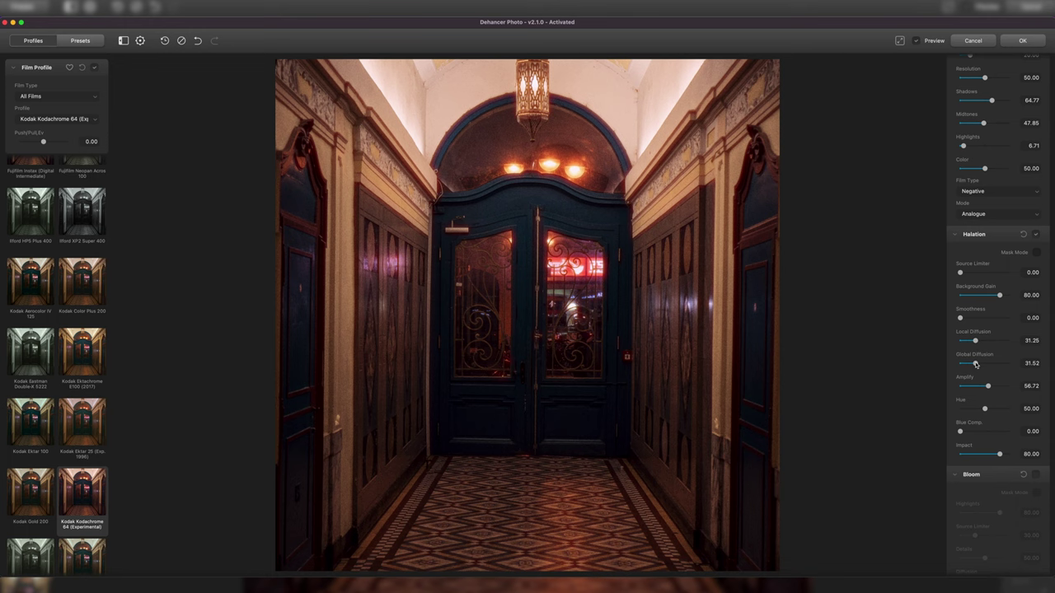
scroll(975, 364, "down", 5)
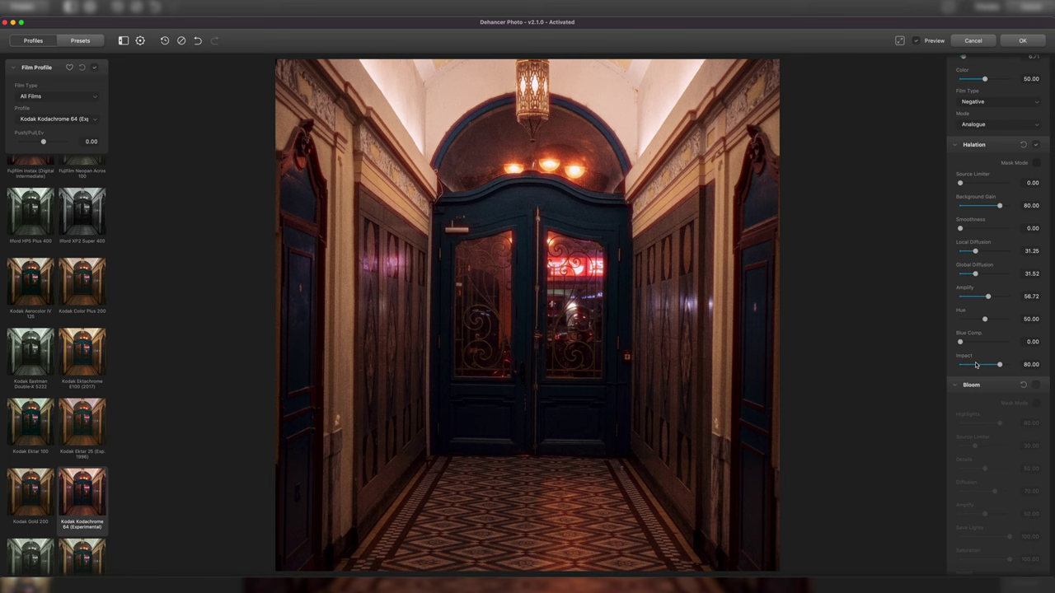
left_click(916, 41)
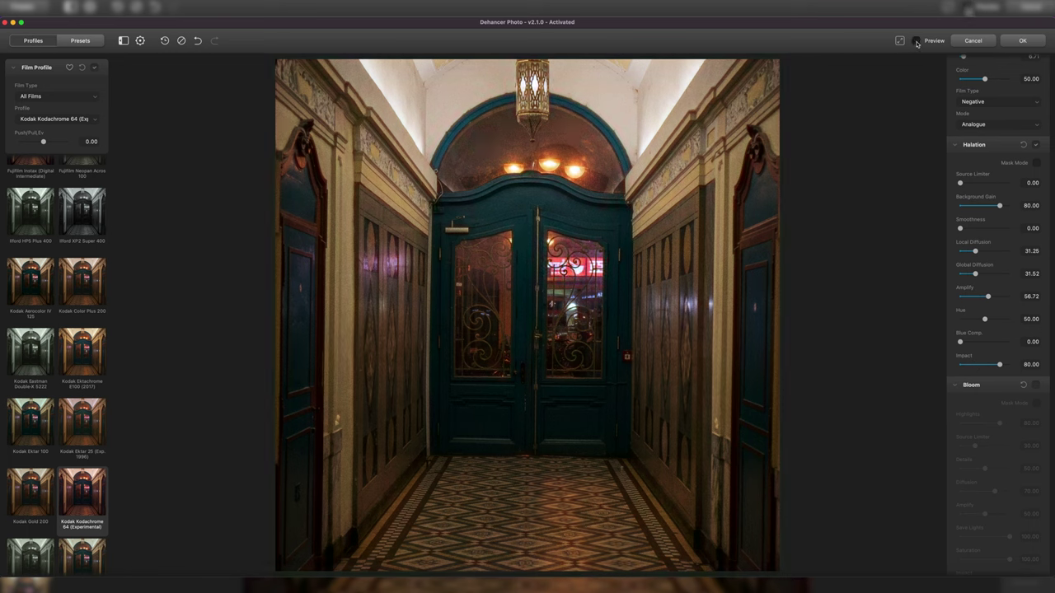
left_click(916, 41)
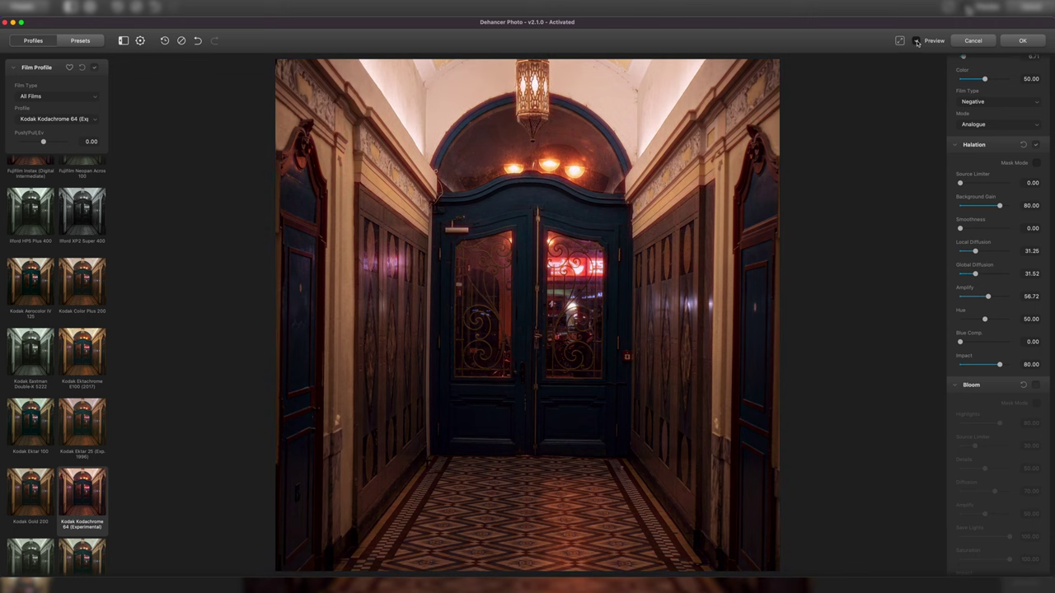
left_click(916, 42)
left_click(916, 43)
left_click(916, 42)
left_click(916, 42)
scroll(982, 327, "down", 4)
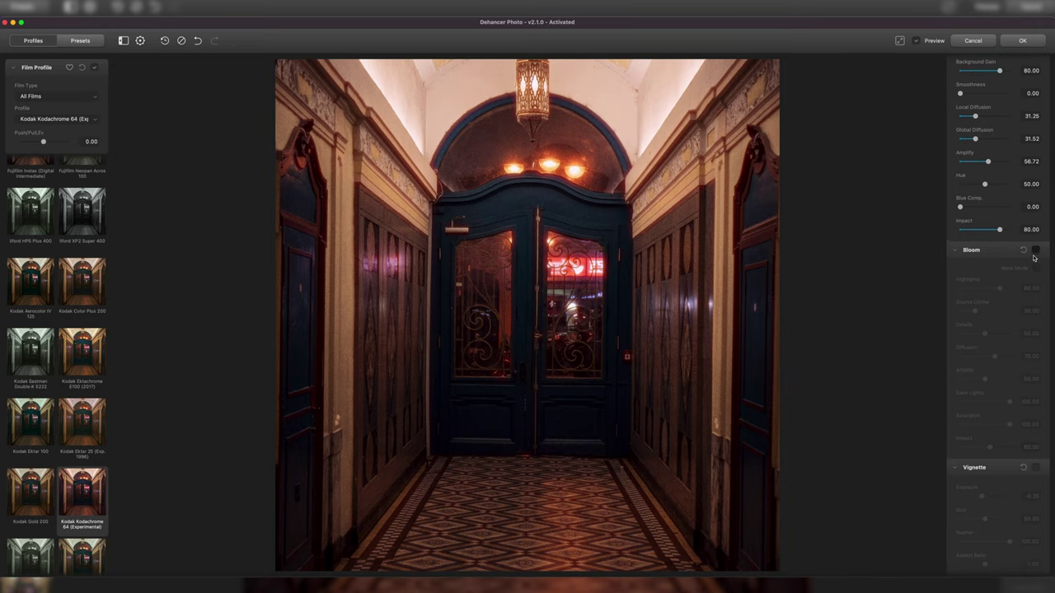
Step: Enable Bloom and set Amplify 79.18, Diffusion 45.39 and Details 33.18
left_click(1034, 249)
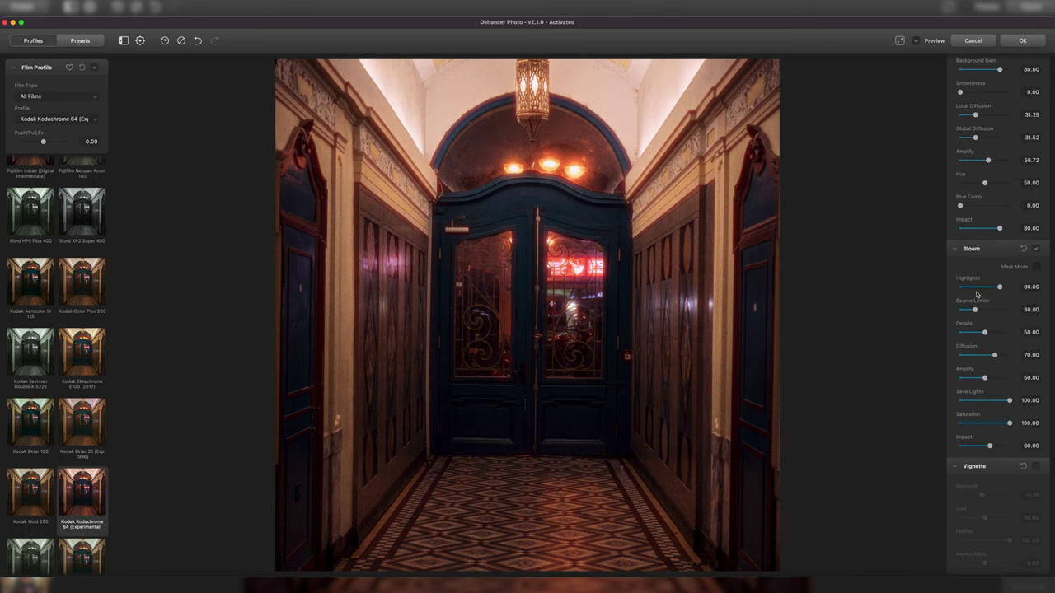
scroll(981, 312, "down", 1)
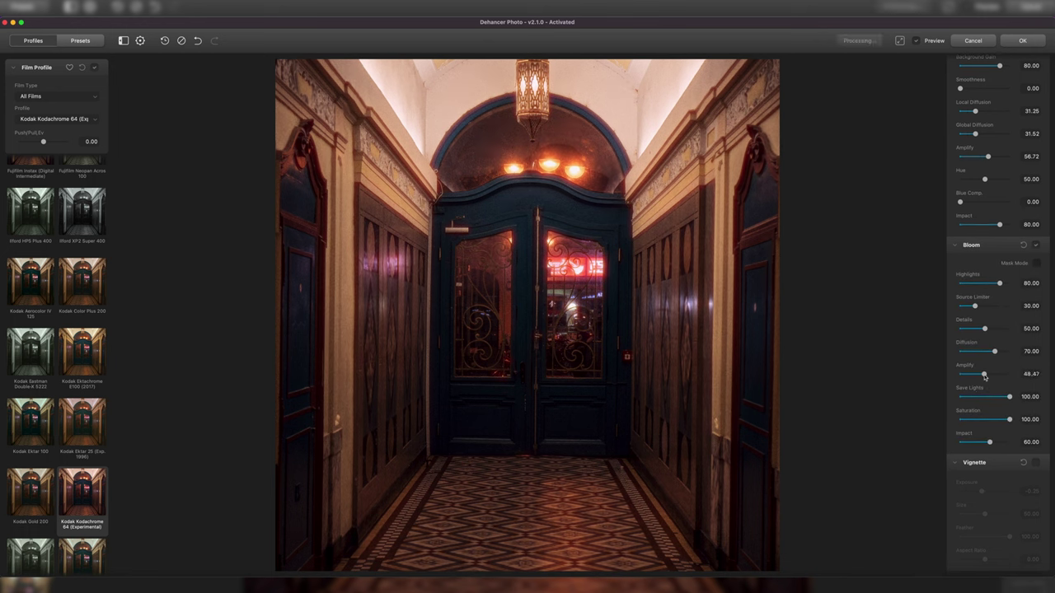
left_click_drag(983, 375, 1009, 376)
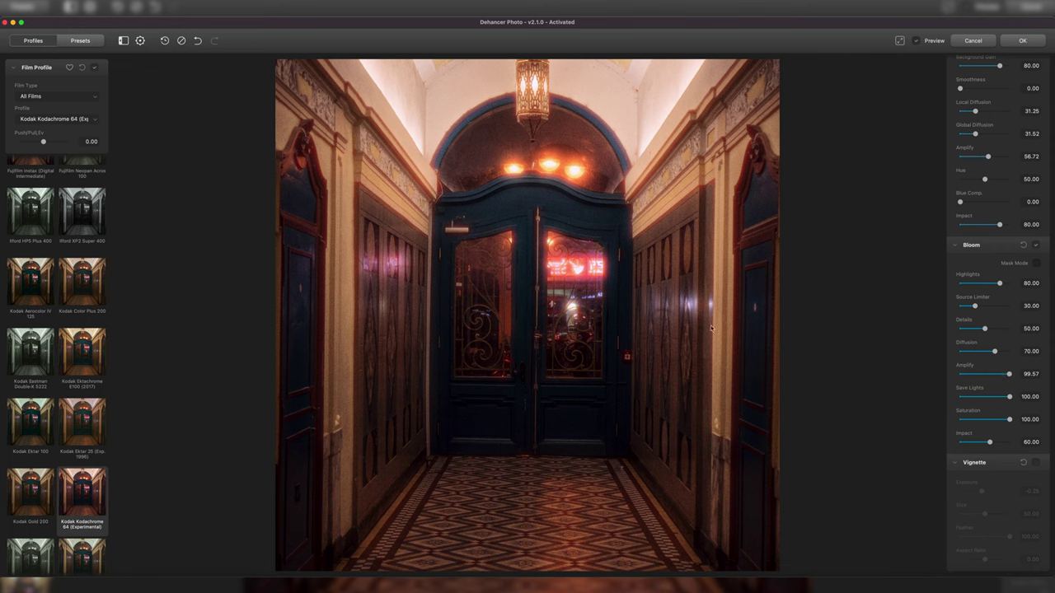
left_click_drag(994, 351, 999, 376)
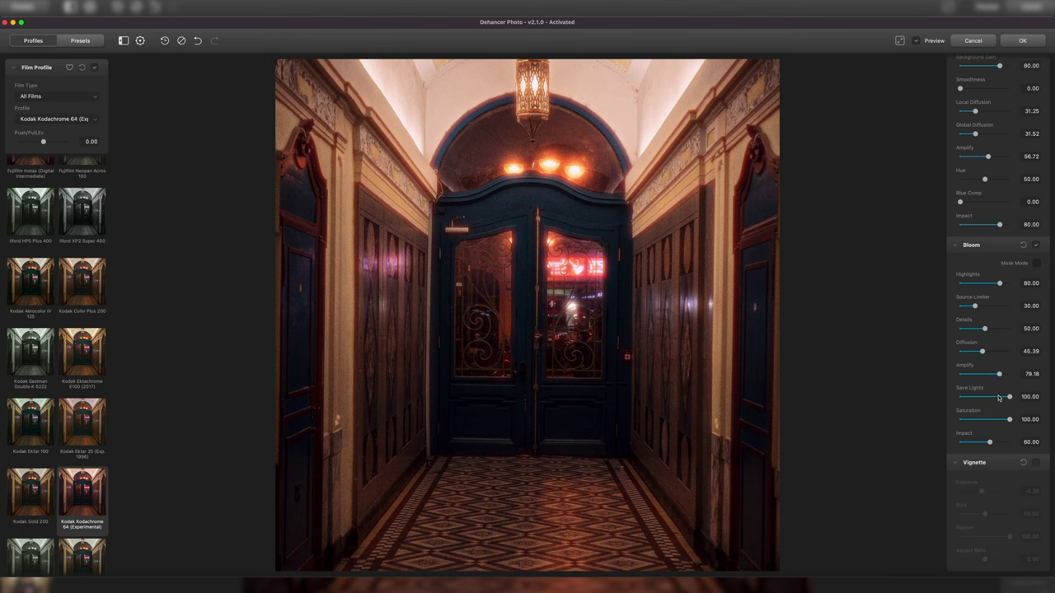
left_click_drag(983, 329, 959, 329)
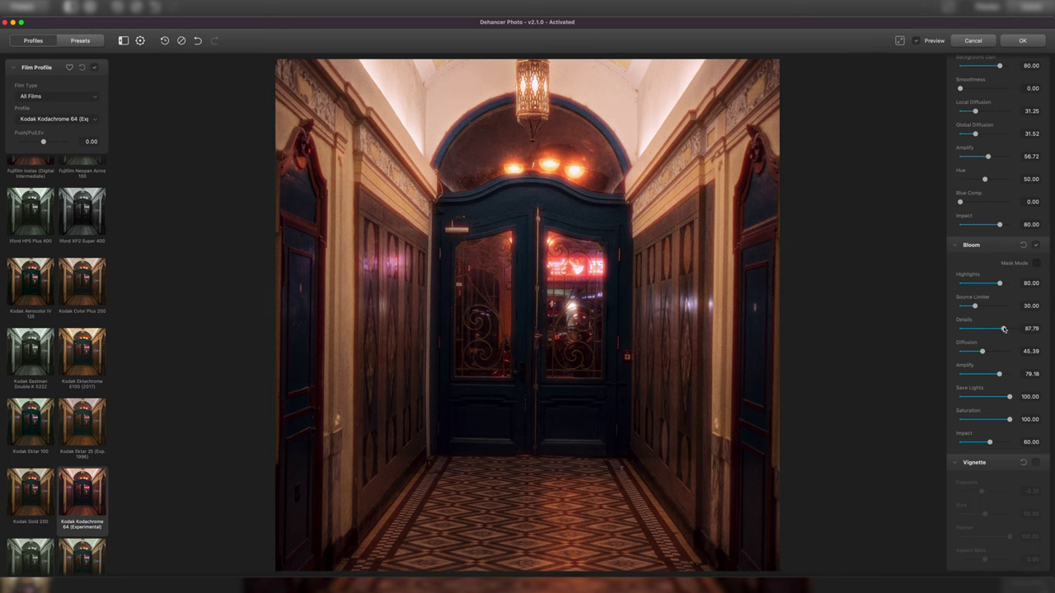
mouse_move(959, 329)
left_mouse_down()
mouse_move(989, 328)
mouse_move(976, 329)
left_mouse_up()
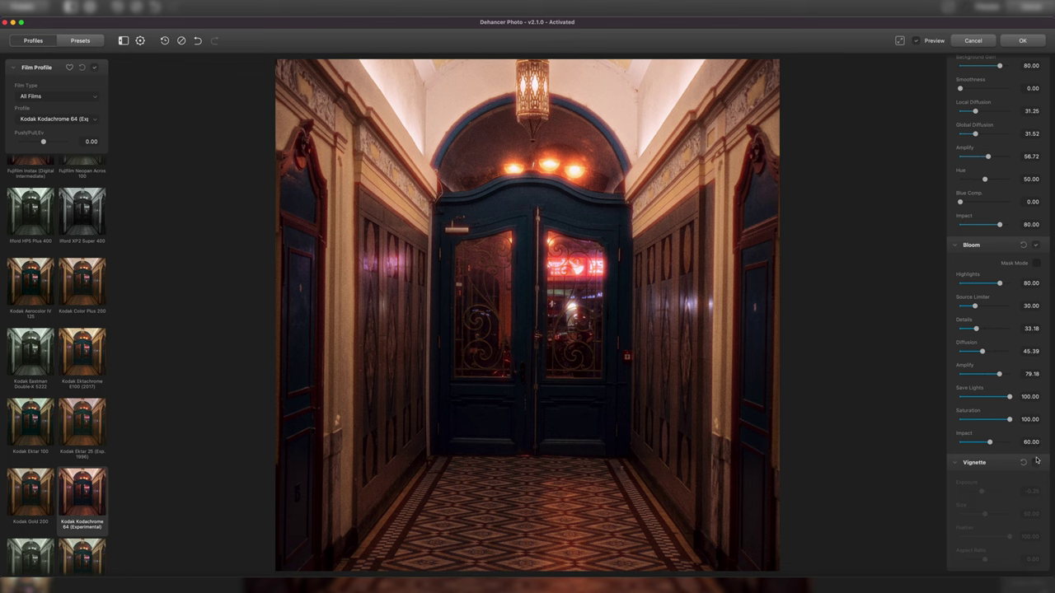
Step: Enable the vignette at its defaults: Exposure -0.25, Size 50, Feather 100
left_click(1036, 462)
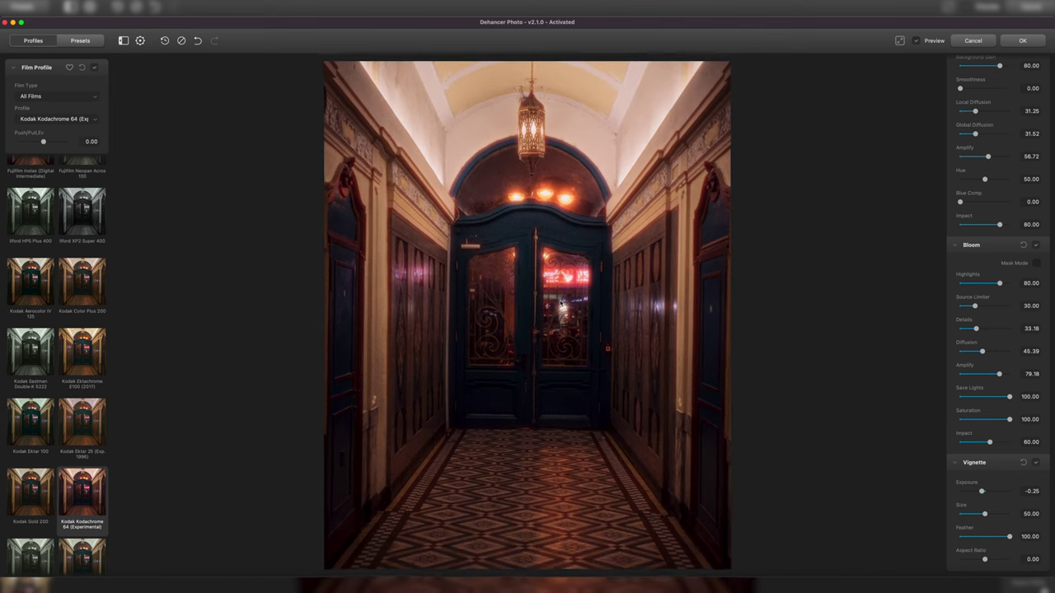
left_click(916, 41)
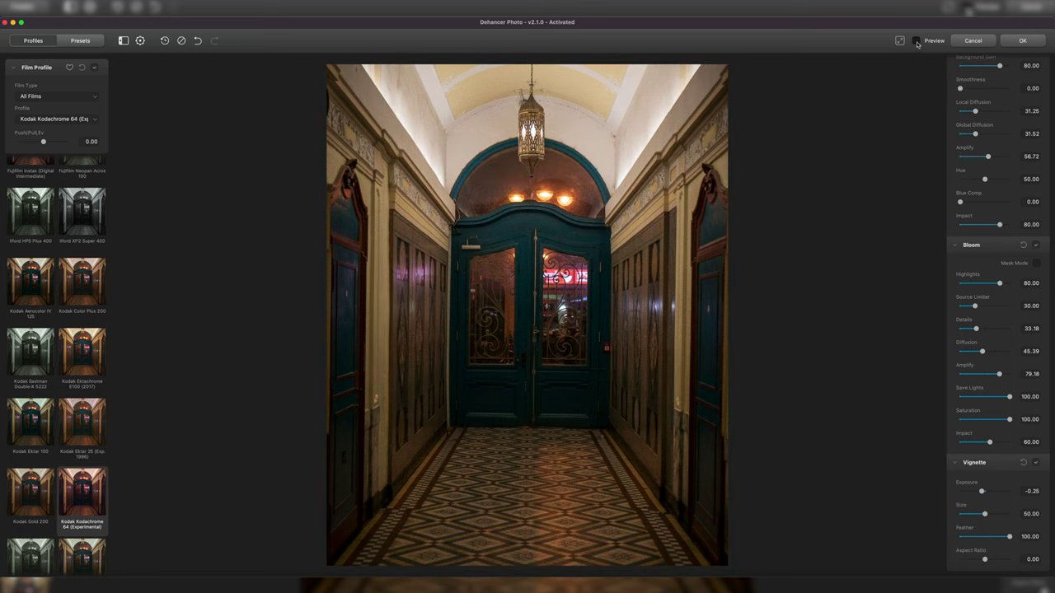
left_click(915, 41)
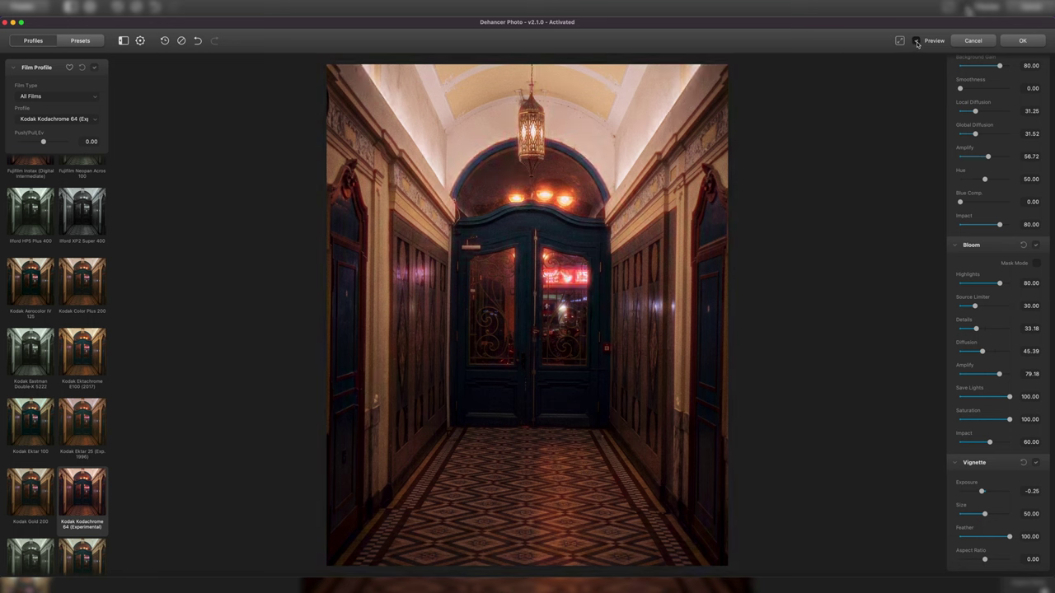